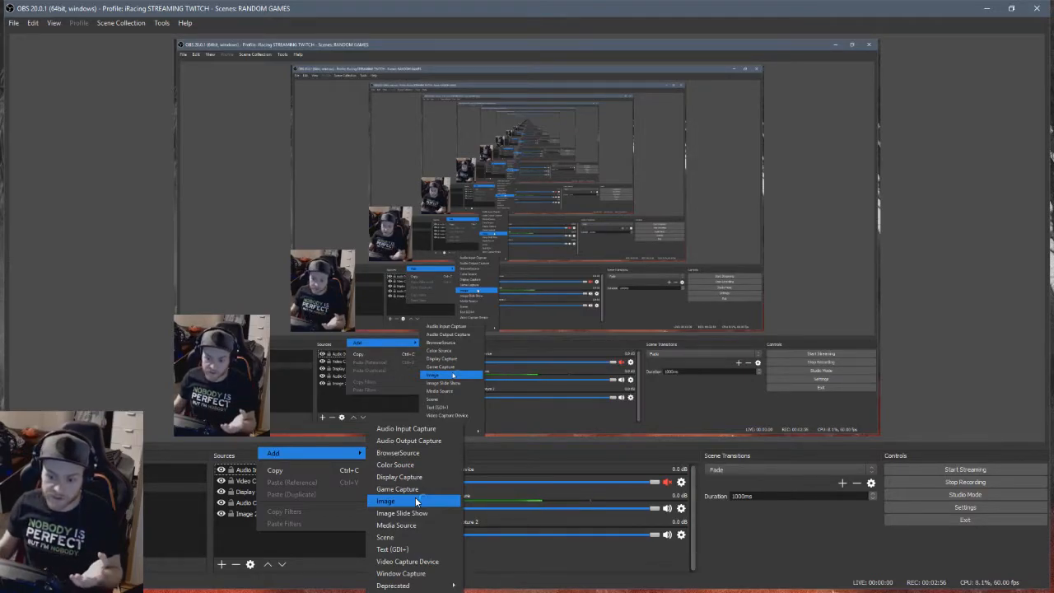
Add a new BrowserSource named JRT Timing to the scene
{"action": "left_click", "coordinate": [407, 453]}
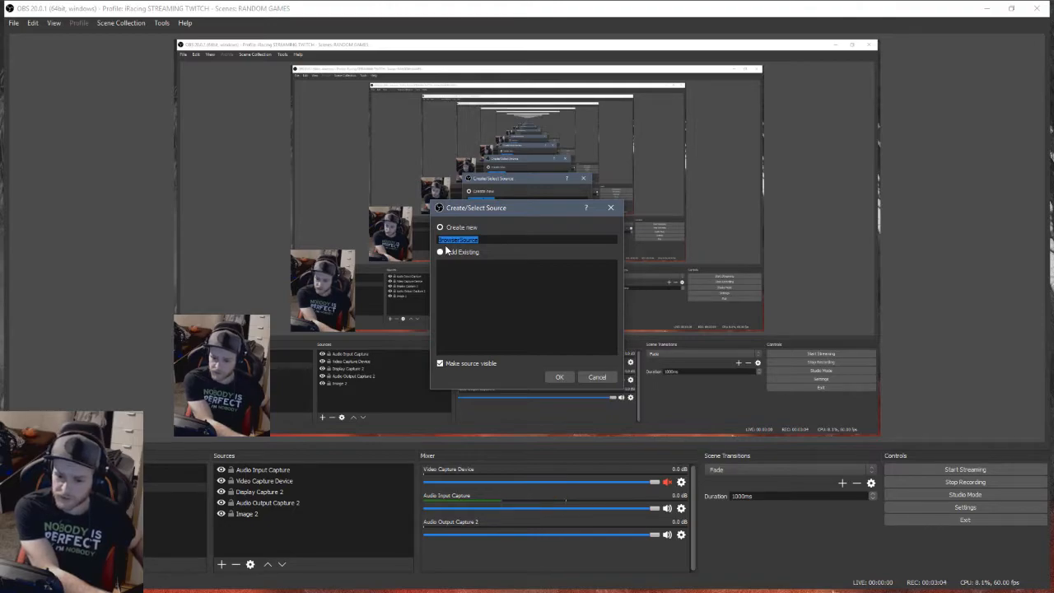
{"action": "type", "text": "JRT Timing"}
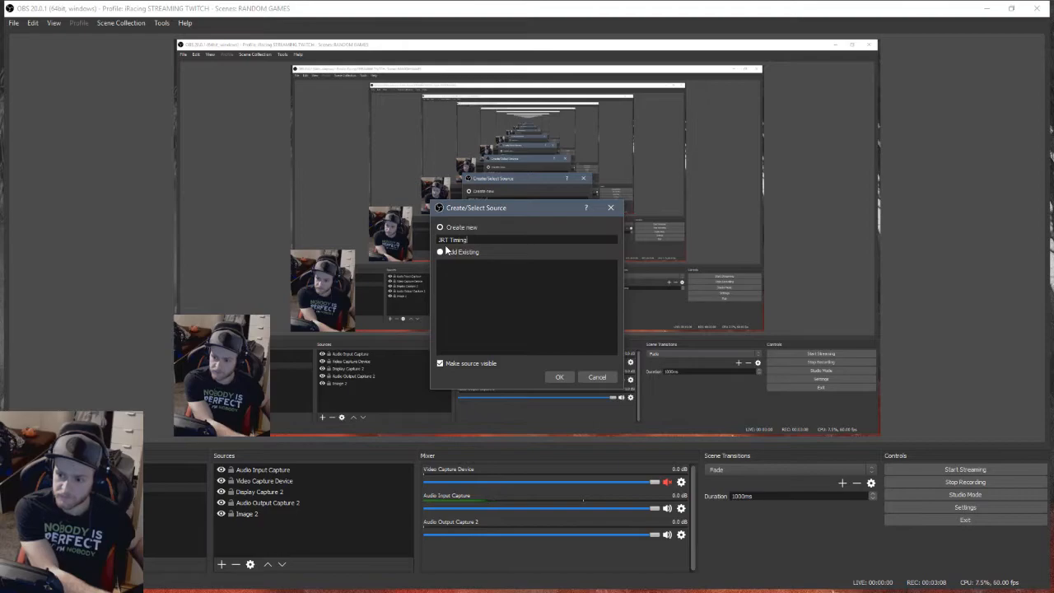
{"action": "left_click", "coordinate": [557, 377]}
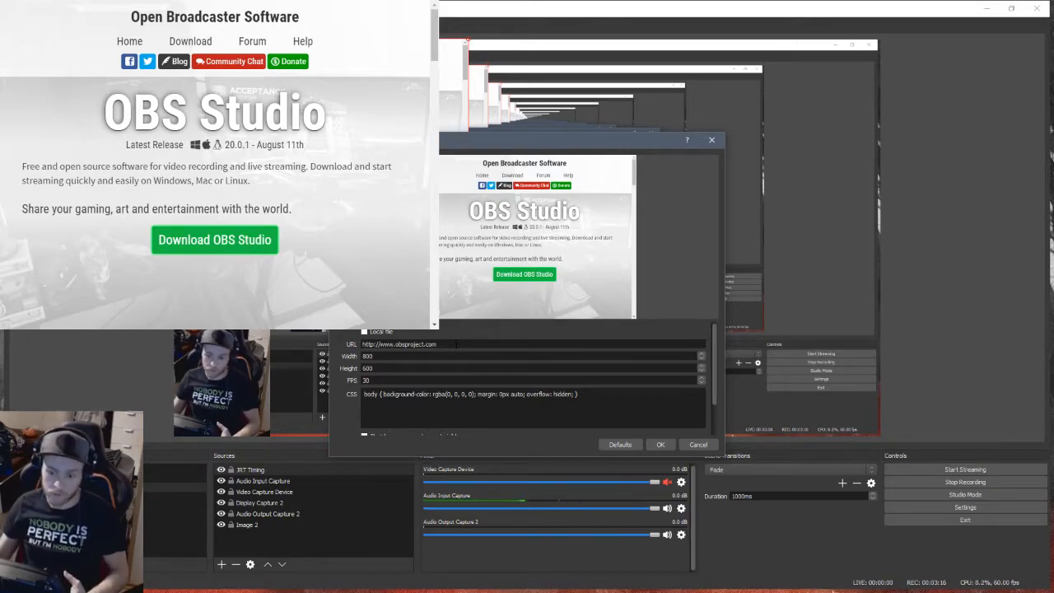
{"action": "left_click_drag", "start_coordinate": [458, 344], "coordinate": [368, 343]}
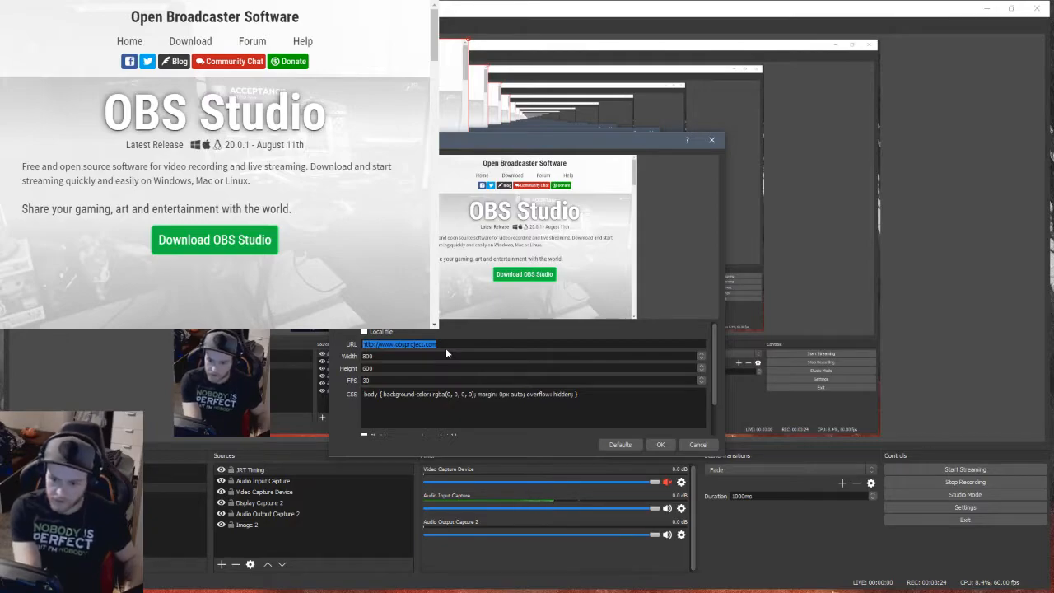
{"action": "type", "text": "192"}
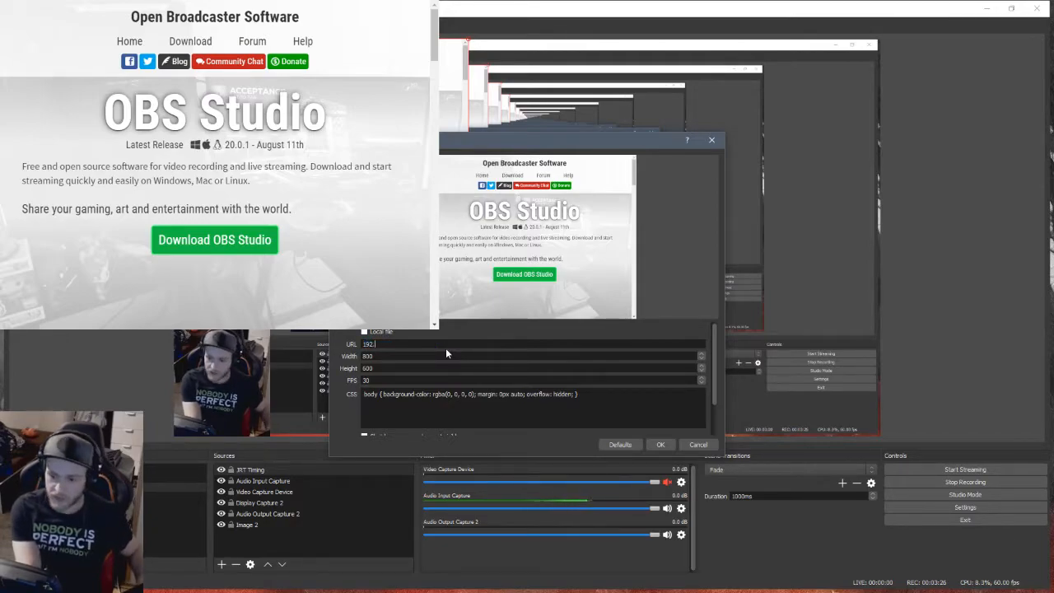
{"action": "type", "text": ".168.0.109"}
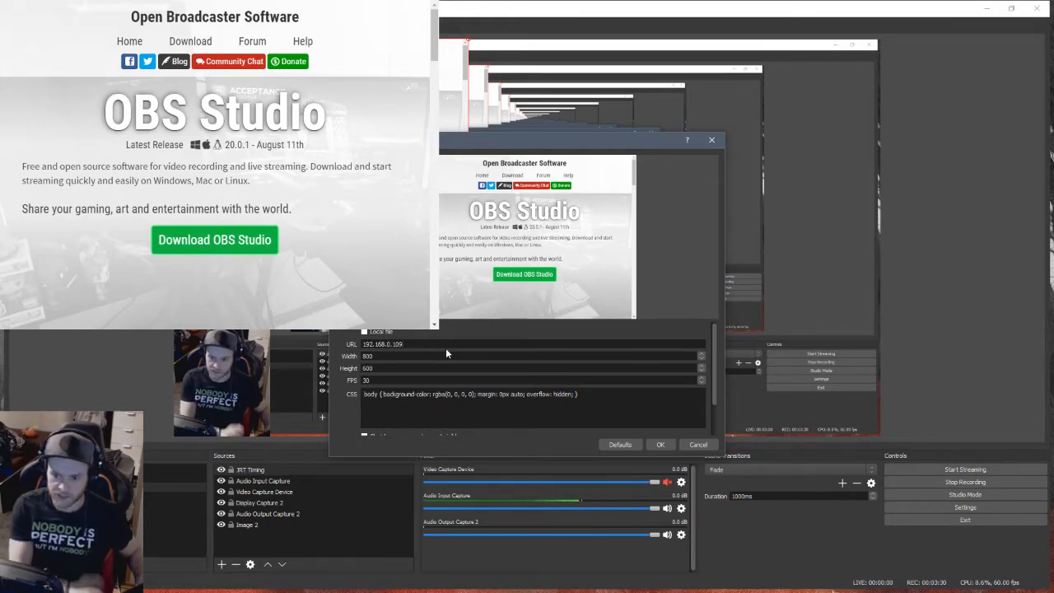
{"action": "type", "text": ":8000"}
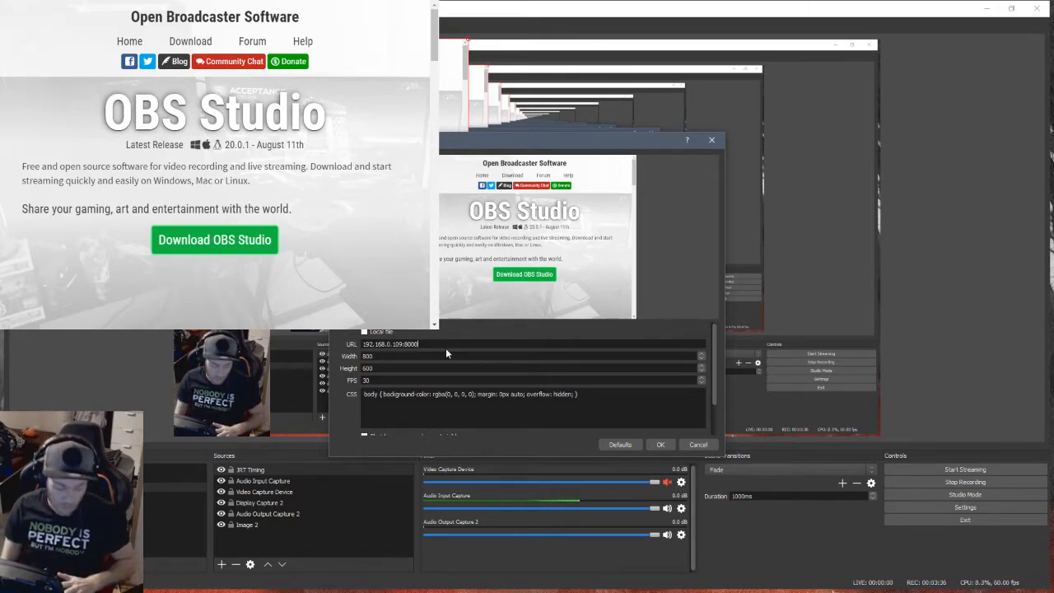
{"action": "key", "text": "BackSpace"}
{"action": "key", "text": "BackSpace"}
{"action": "key", "text": "BackSpace"}
{"action": "key", "text": "BackSpace"}
{"action": "key", "text": "BackSpace"}
{"action": "key", "text": "BackSpace"}
{"action": "key", "text": "BackSpace"}
{"action": "key", "text": "BackSpace"}
{"action": "key", "text": "BackSpace"}
{"action": "key", "text": "BackSpace"}
{"action": "key", "text": "BackSpace"}
{"action": "key", "text": "BackSpace"}
{"action": "key", "text": "BackSpace"}
{"action": "key", "text": "BackSpace"}
{"action": "key", "text": "BackSpace"}
{"action": "key", "text": "BackSpace"}
{"action": "key", "text": "BackSpace"}
{"action": "key", "text": "BackSpace"}
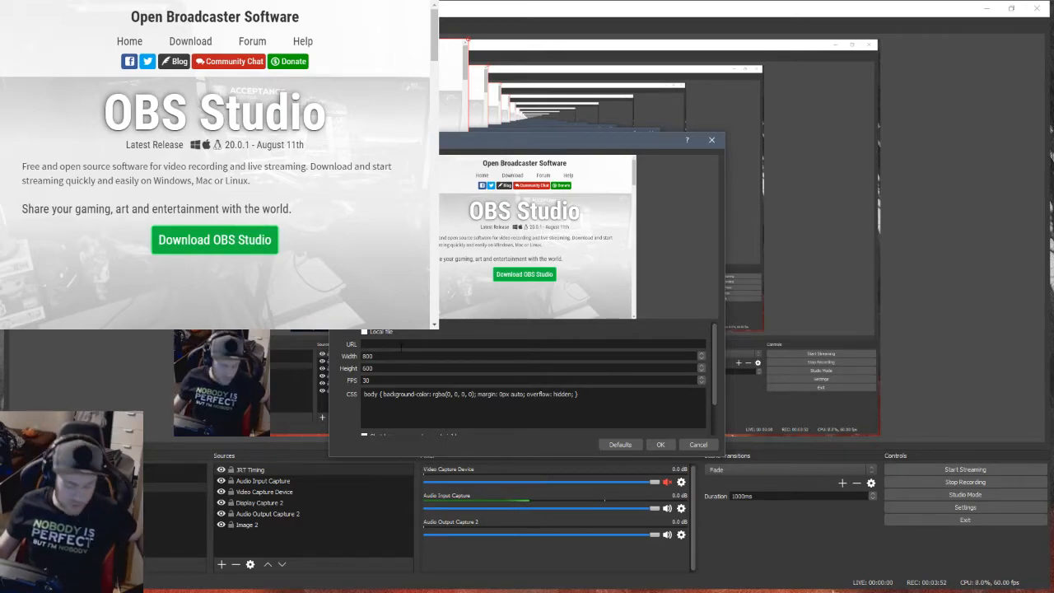
{"action": "type", "text": "http://localhost:8000/timing.html"}
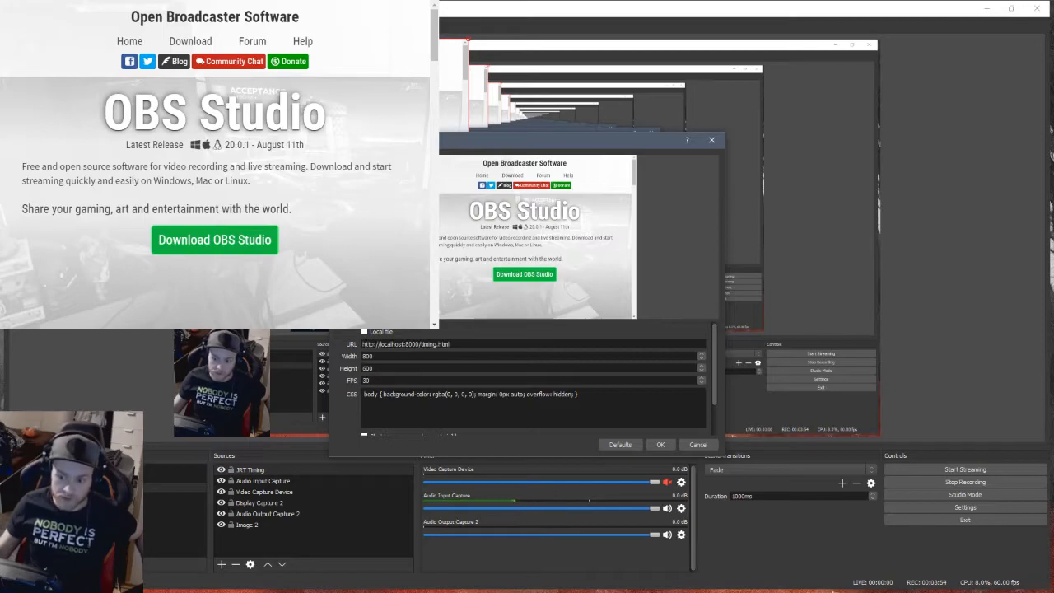
{"action": "left_click_drag", "start_coordinate": [360, 343], "coordinate": [451, 345]}
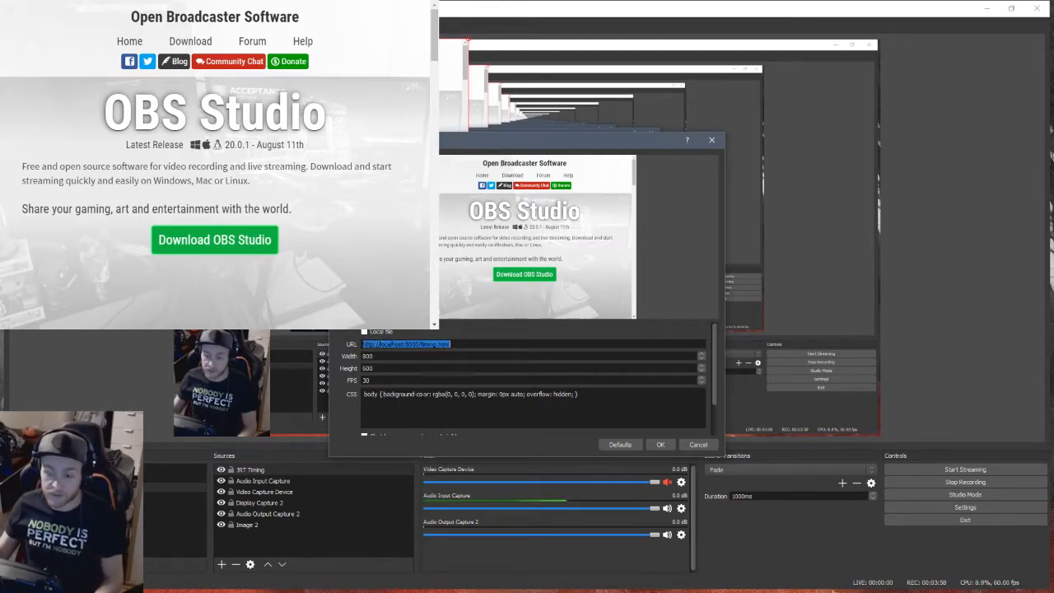
{"action": "left_click", "coordinate": [450, 344]}
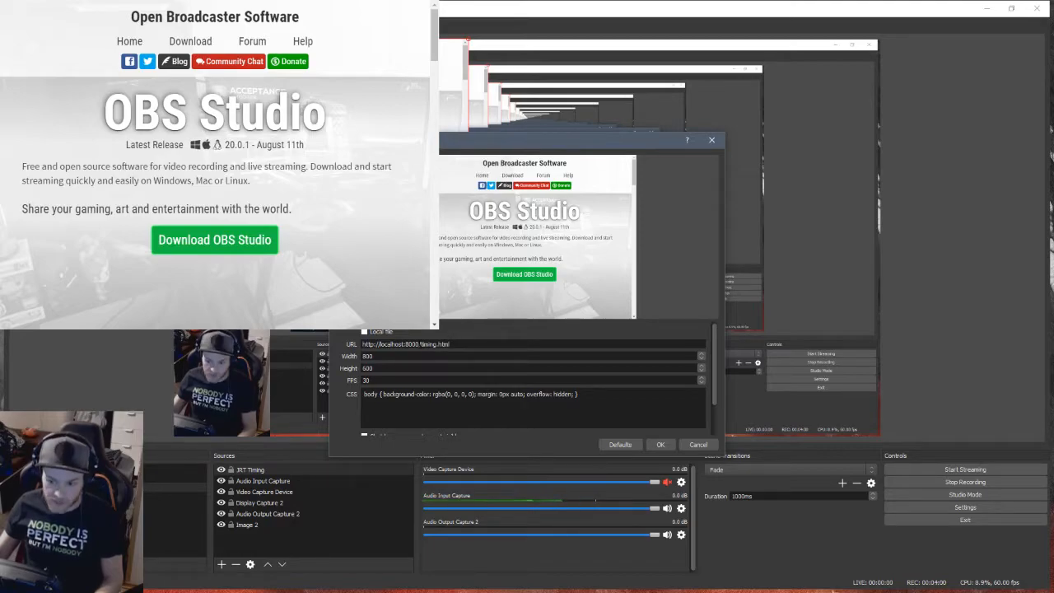
Delete the page name from the end of the source URL and re-enter it as timing.html
{"action": "left_click_drag", "start_coordinate": [420, 344], "coordinate": [450, 344]}
{"action": "left_click_drag", "start_coordinate": [452, 345], "coordinate": [430, 344]}
{"action": "key", "text": "BackSpace"}
{"action": "key", "text": "BackSpace"}
{"action": "left_click_drag", "start_coordinate": [422, 345], "coordinate": [363, 344]}
{"action": "left_click", "coordinate": [425, 344]}
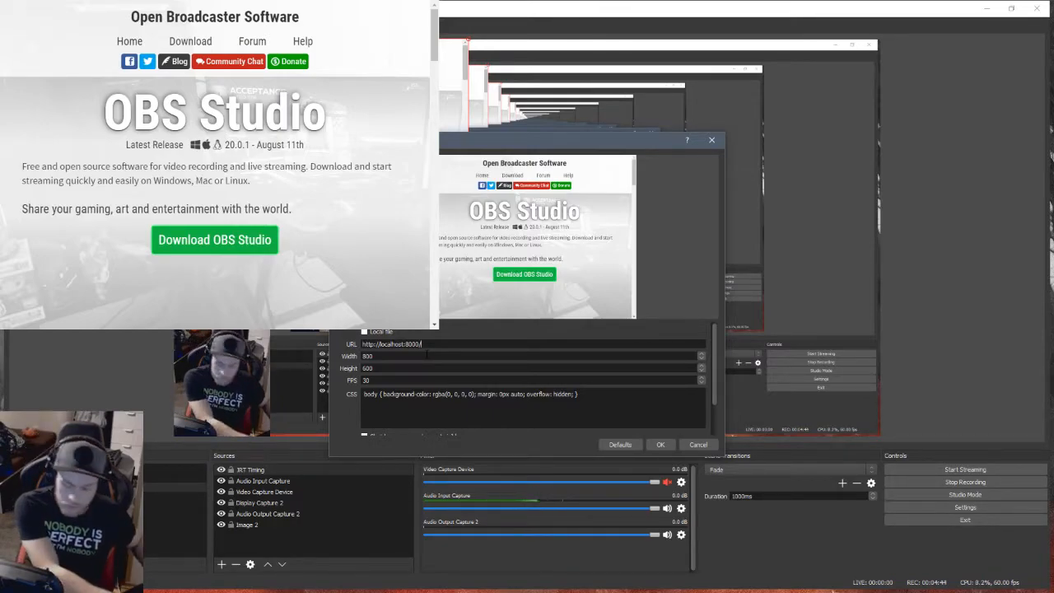
{"action": "type", "text": "ing"}
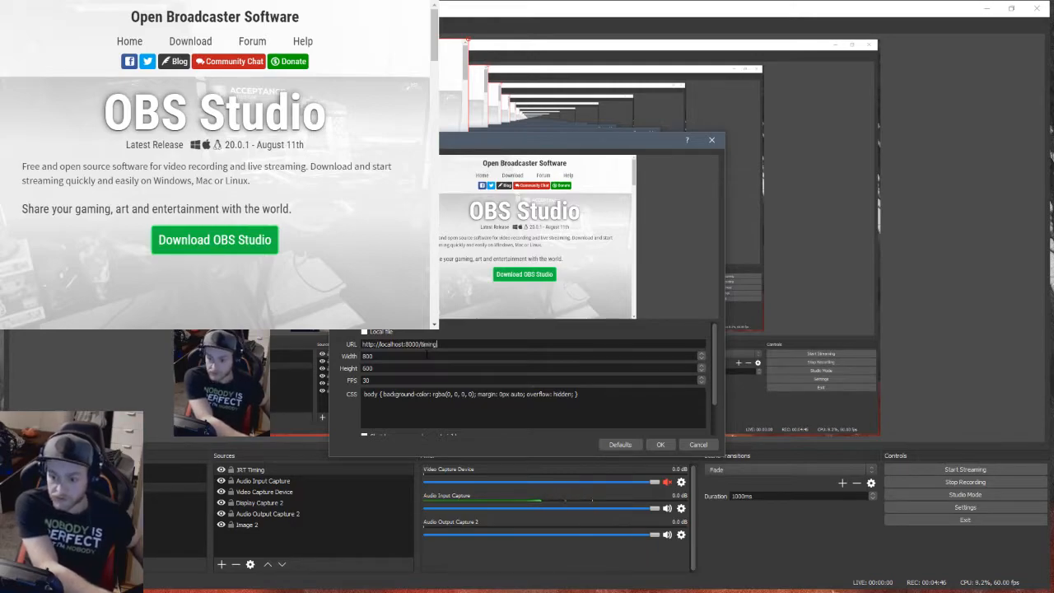
{"action": "type", "text": ".html."}
{"action": "key", "text": "BackSpace"}
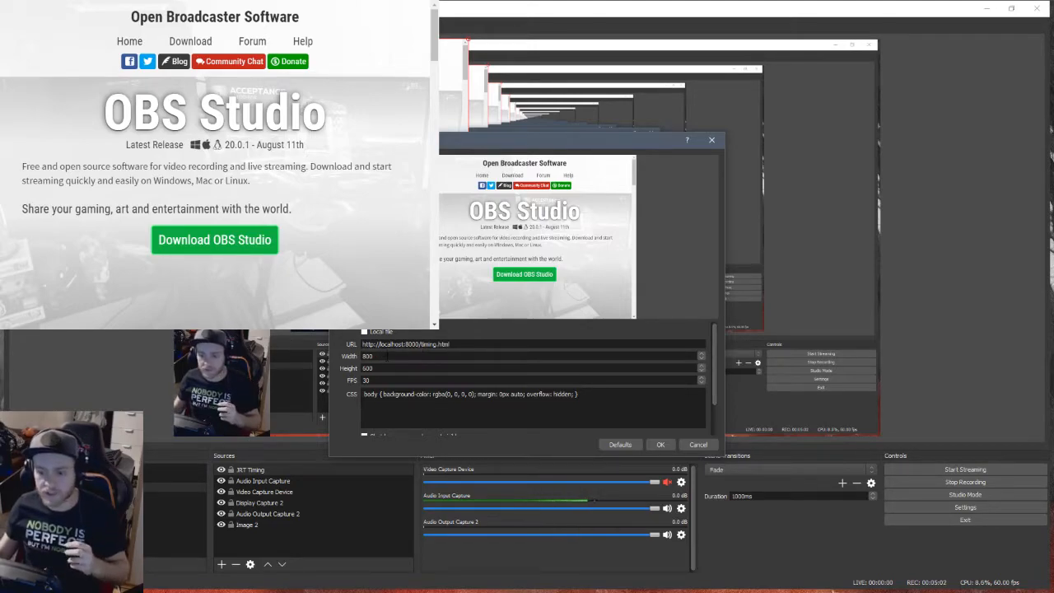
Set the browser source's width to 1280, its height to 720 and its frame rate to 5 FPS
{"action": "left_click_drag", "start_coordinate": [388, 356], "coordinate": [283, 367]}
{"action": "left_click_drag", "start_coordinate": [376, 357], "coordinate": [344, 361]}
{"action": "type", "text": "19"}
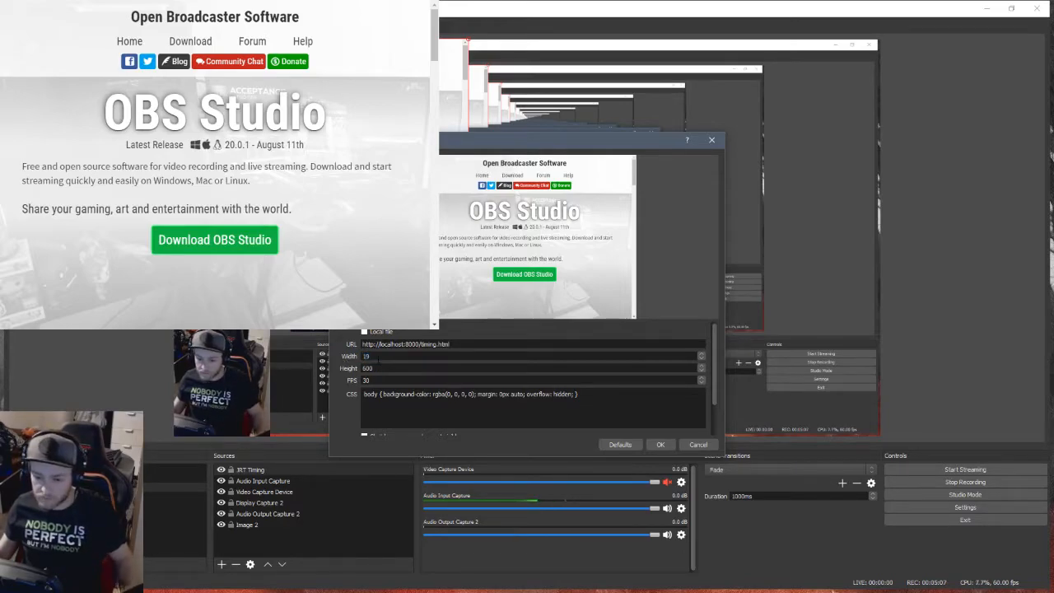
{"action": "left_click_drag", "start_coordinate": [370, 356], "coordinate": [328, 361]}
{"action": "type", "text": "192"}
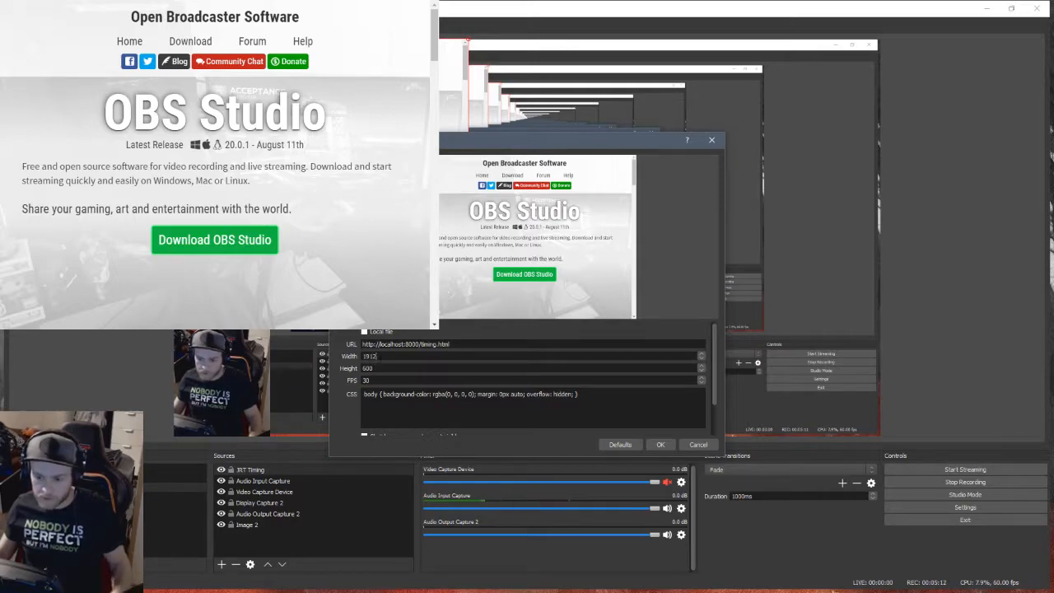
{"action": "left_click_drag", "start_coordinate": [375, 357], "coordinate": [352, 359]}
{"action": "type", "text": "1280"}
{"action": "key", "text": "Tab"}
{"action": "type", "text": "720"}
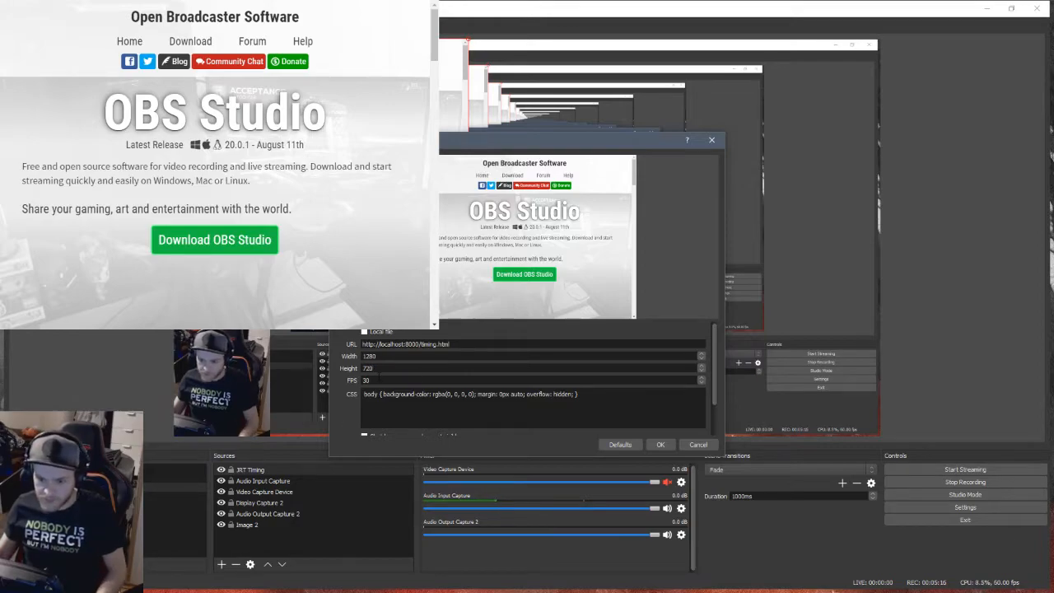
{"action": "left_click_drag", "start_coordinate": [372, 380], "coordinate": [338, 382]}
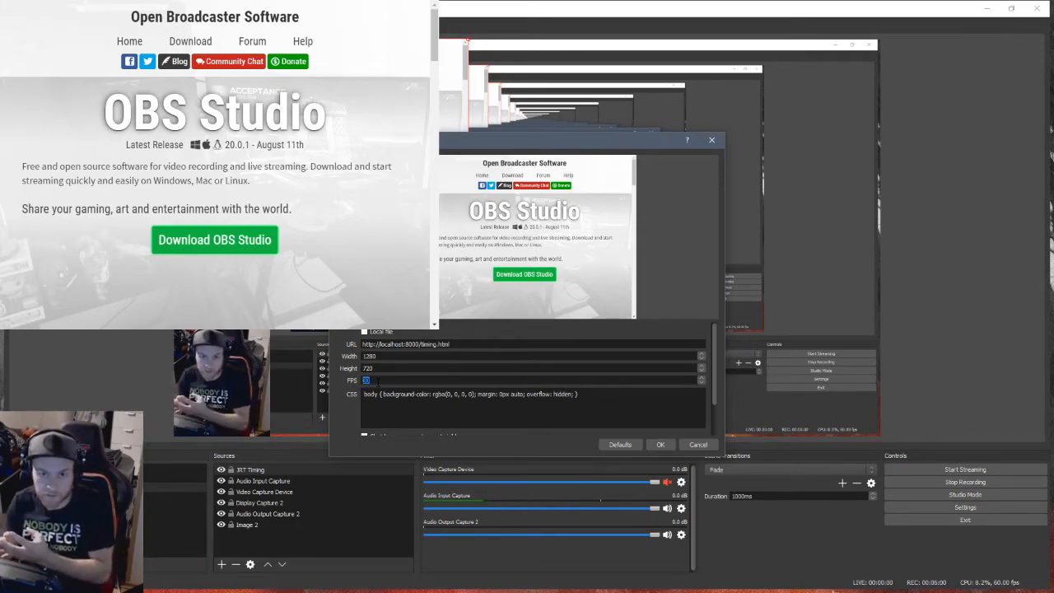
{"action": "type", "text": "5"}
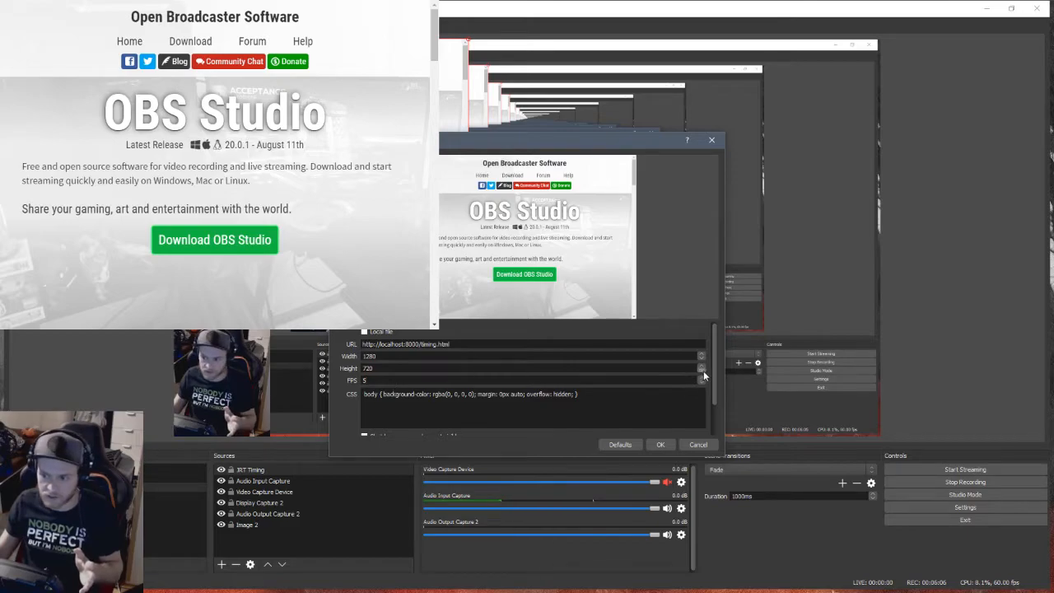
Review the browser source's CSS and its shutdown and refresh options
{"action": "scroll", "coordinate": [714, 378], "scroll_direction": "down", "scroll_amount": 1}
{"action": "triple_click", "coordinate": [580, 402]}
{"action": "left_click", "coordinate": [581, 402]}
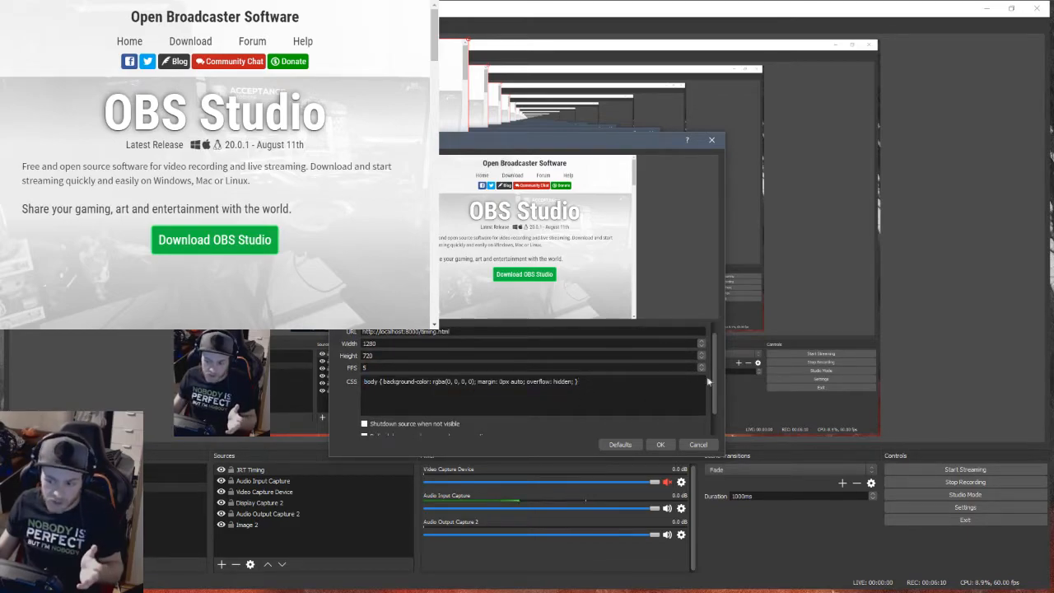
{"action": "left_click_drag", "start_coordinate": [712, 383], "coordinate": [712, 406]}
{"action": "left_click_drag", "start_coordinate": [581, 358], "coordinate": [393, 358]}
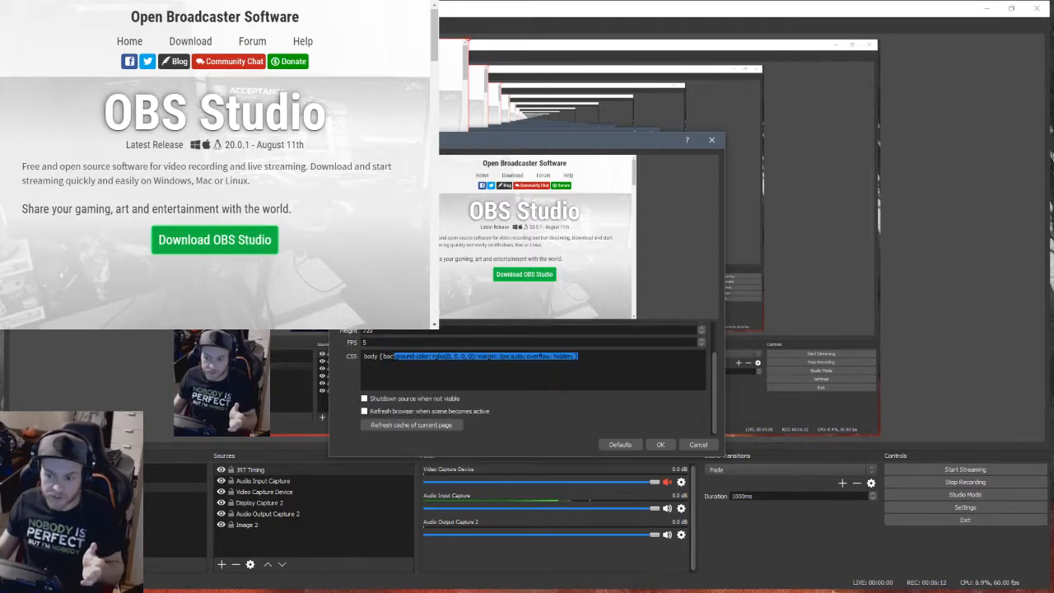
{"action": "left_click", "coordinate": [580, 359]}
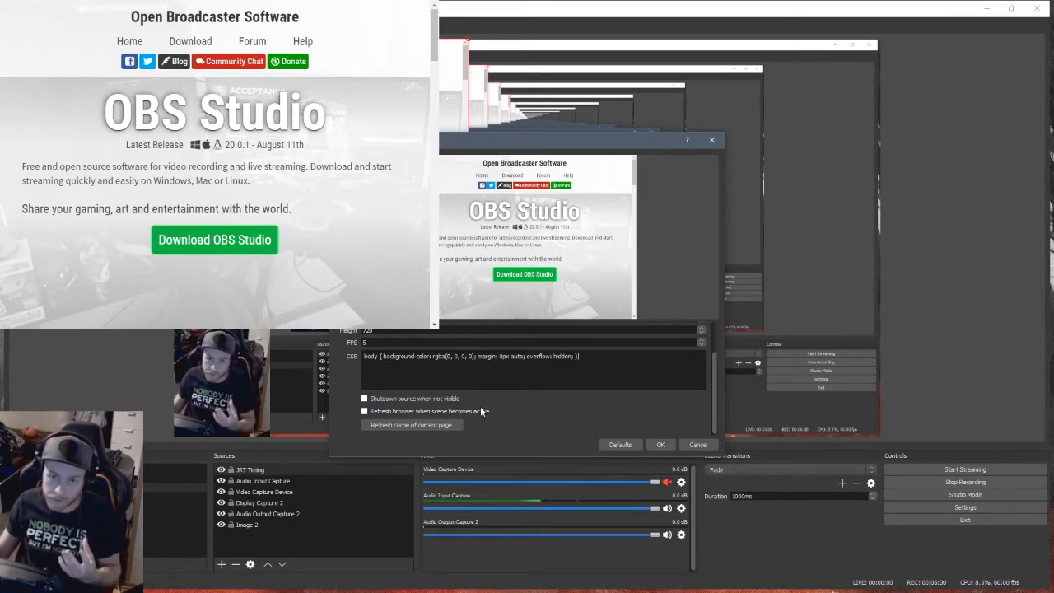
{"action": "left_click_drag", "start_coordinate": [715, 373], "coordinate": [712, 348]}
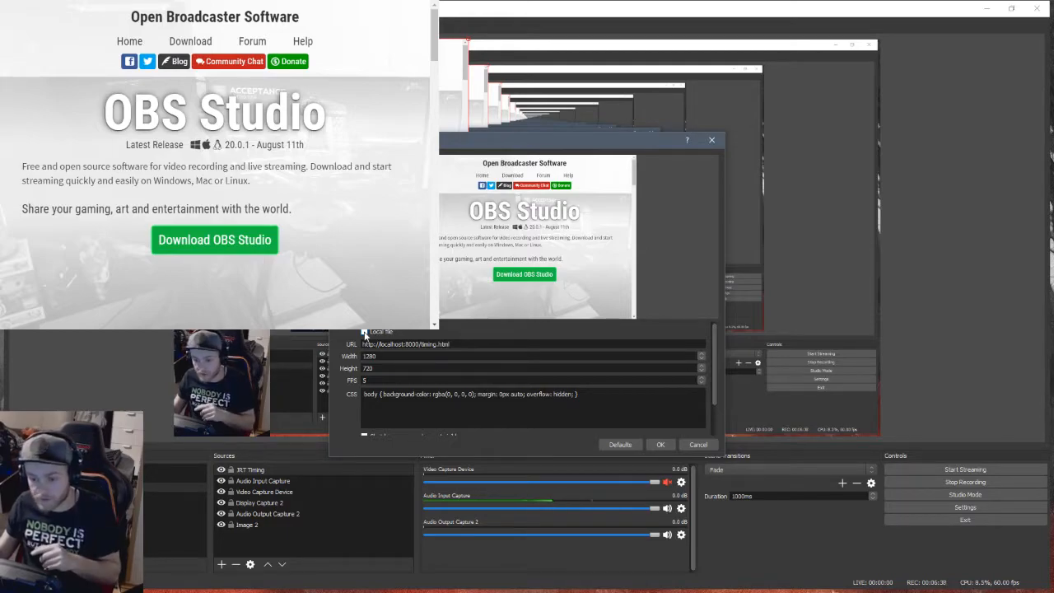
{"action": "left_click", "coordinate": [365, 332]}
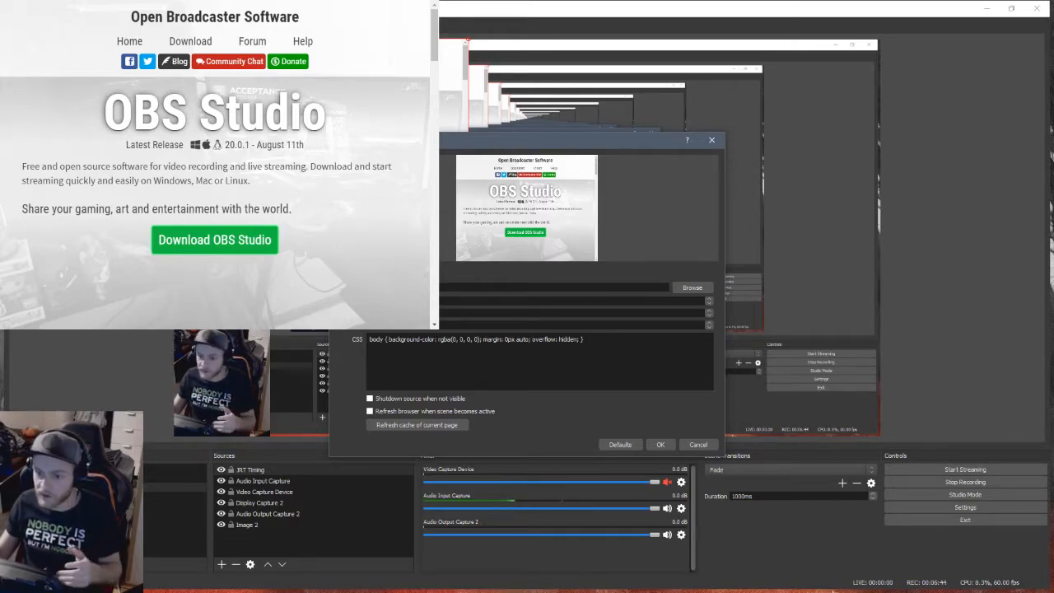
{"action": "left_click", "coordinate": [370, 274]}
{"action": "key", "text": "Tab"}
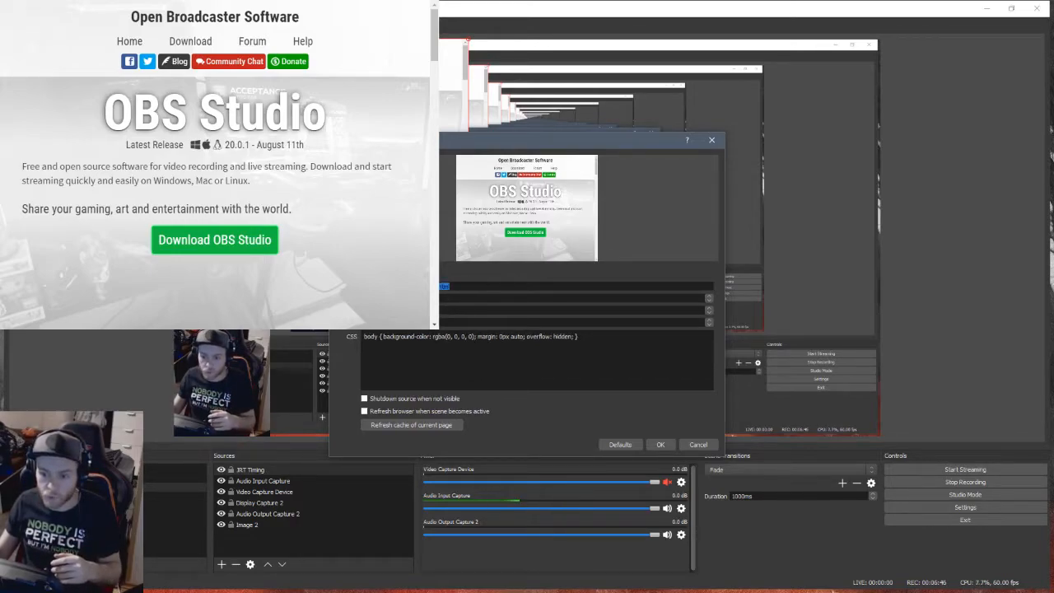
{"action": "key", "text": "End"}
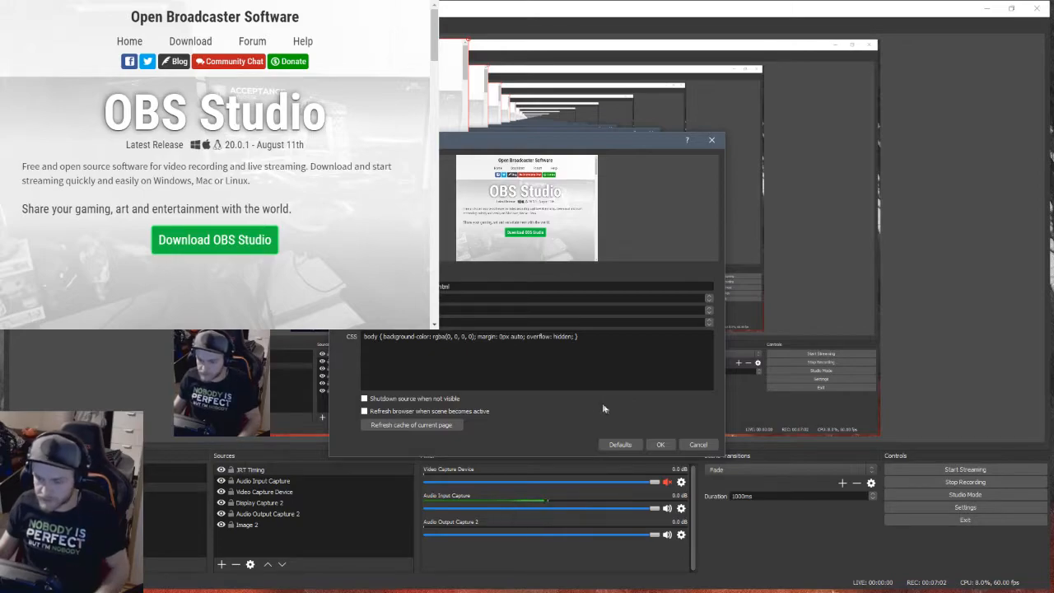
Accept the browser source's properties and move JRT Timing directly below Video Capture Device in the source order
{"action": "left_click", "coordinate": [659, 444]}
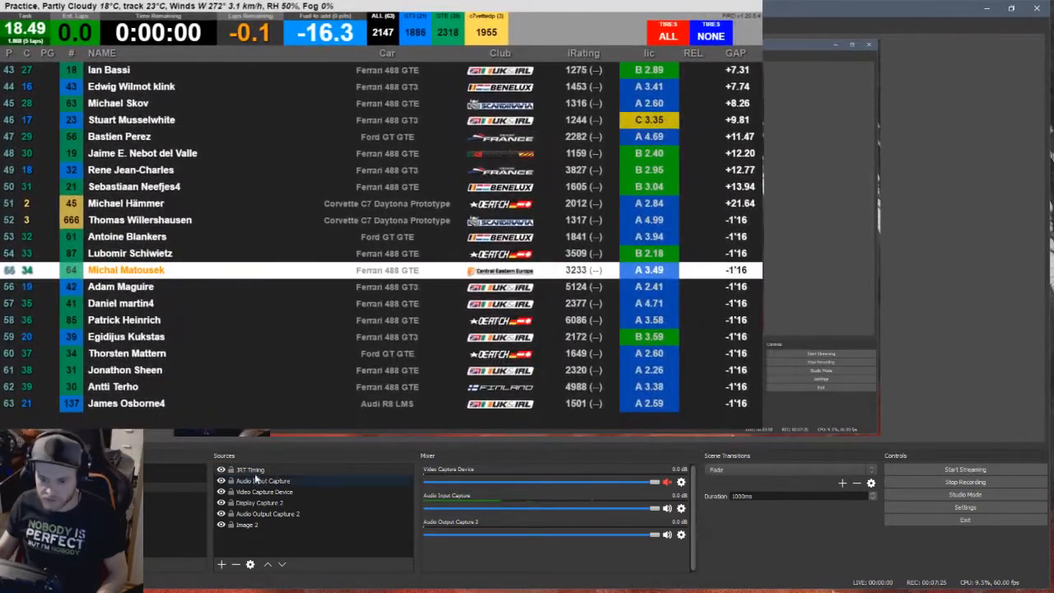
{"action": "left_click_drag", "start_coordinate": [255, 472], "coordinate": [278, 492]}
Enlarge the JRT Timing overlay on the canvas until it fills the whole frame
{"action": "left_click_drag", "start_coordinate": [763, 435], "coordinate": [1053, 592]}
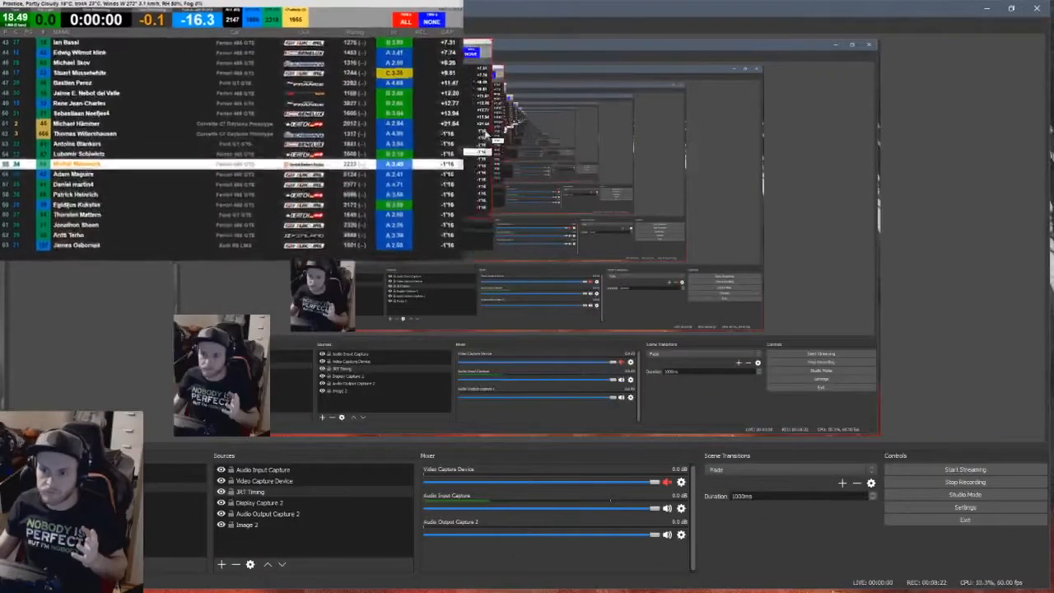
{"action": "left_click_drag", "start_coordinate": [402, 180], "coordinate": [1053, 491]}
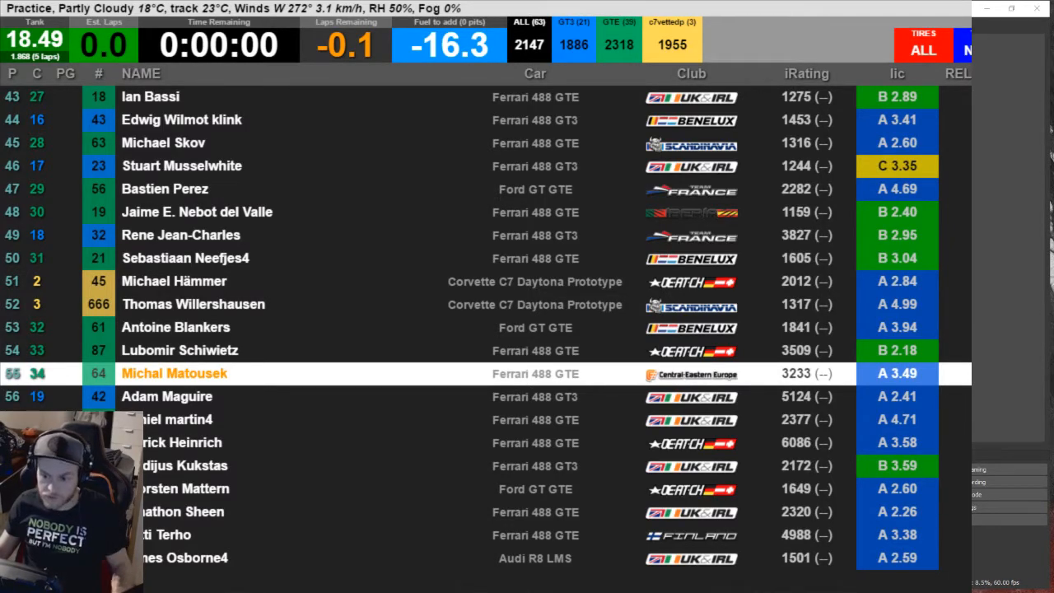
Try a bottom crop of 500 on the JRT Timing source and reset its right and bottom crop values
{"action": "type", "text": "500"}
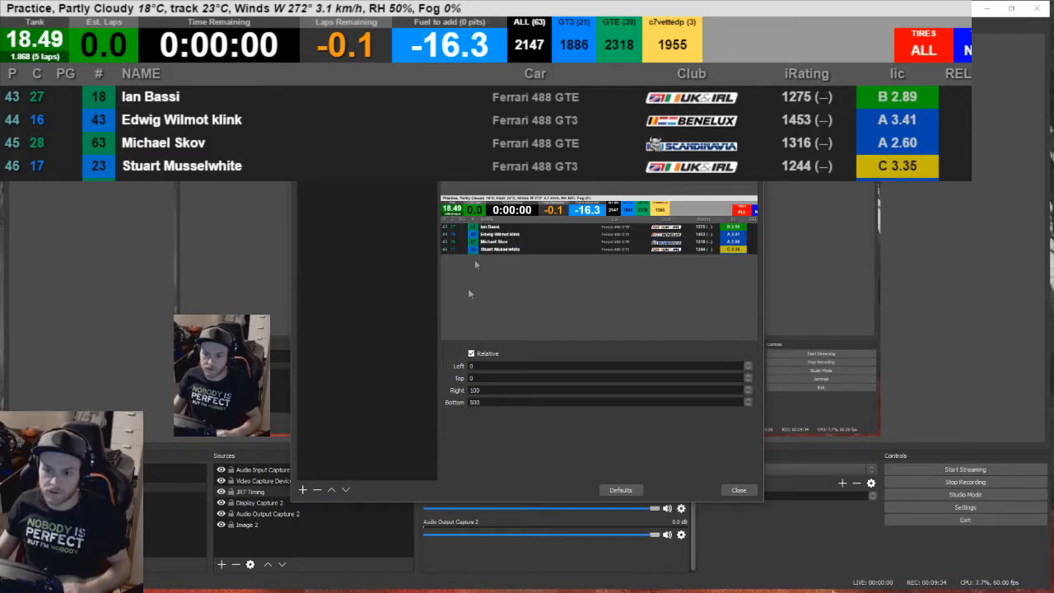
{"action": "left_click_drag", "start_coordinate": [502, 100], "coordinate": [534, 138]}
{"action": "key", "text": "BackSpace"}
{"action": "key", "text": "BackSpace"}
{"action": "key", "text": "BackSpace"}
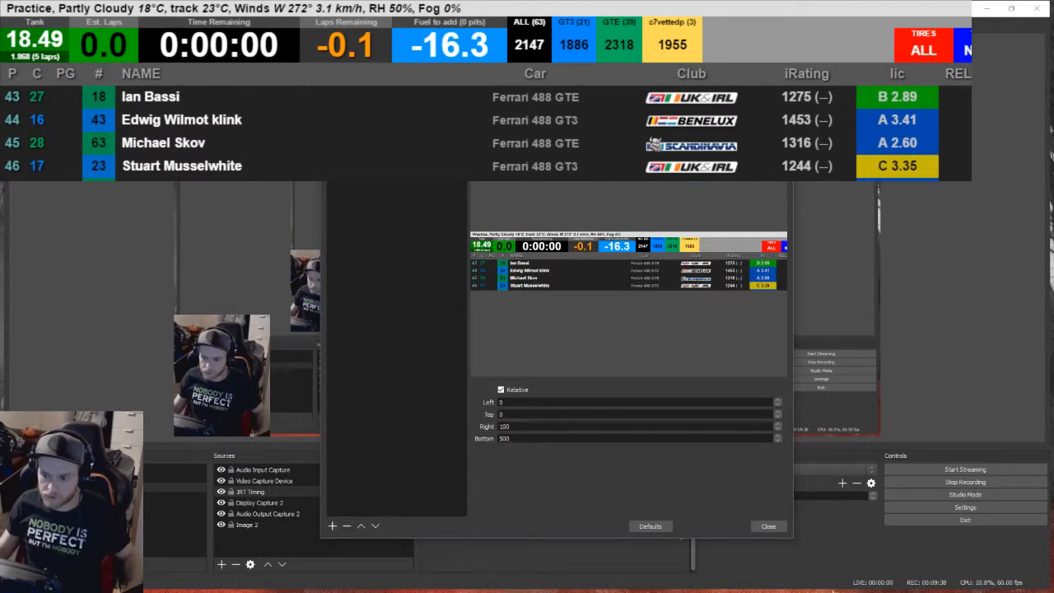
{"action": "left_click_drag", "start_coordinate": [513, 427], "coordinate": [486, 428]}
{"action": "key", "text": "BackSpace"}
{"action": "type", "text": "00"}
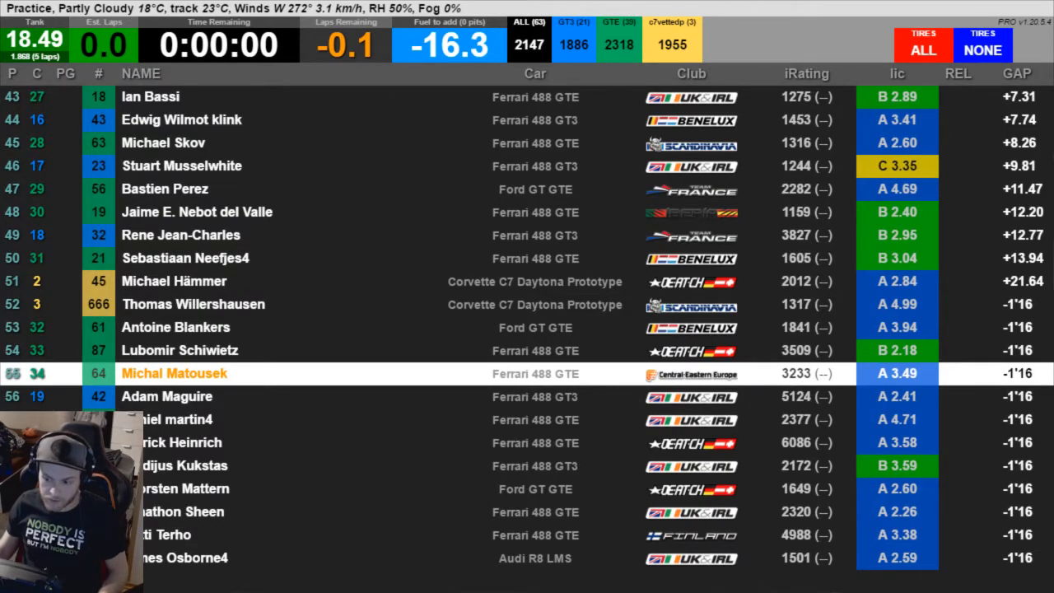
Toggle the JRT Timing source's visibility off and on, and shorten the overlay to its header and a few driver rows
{"action": "left_click", "coordinate": [224, 493]}
{"action": "left_click", "coordinate": [224, 494]}
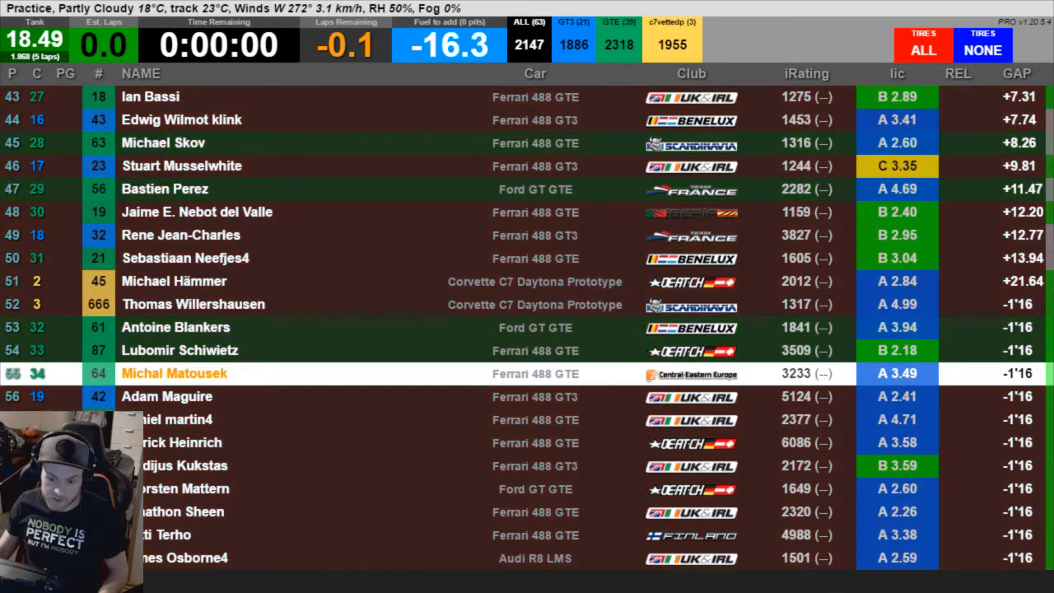
{"action": "left_click", "coordinate": [308, 495]}
{"action": "left_click", "coordinate": [308, 495]}
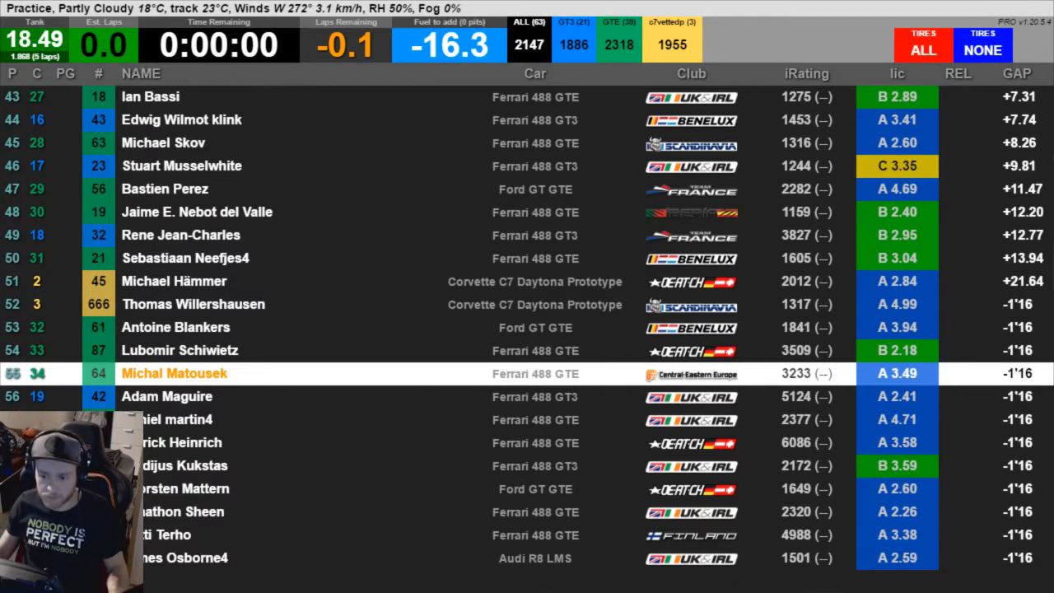
{"action": "left_click", "coordinate": [602, 436]}
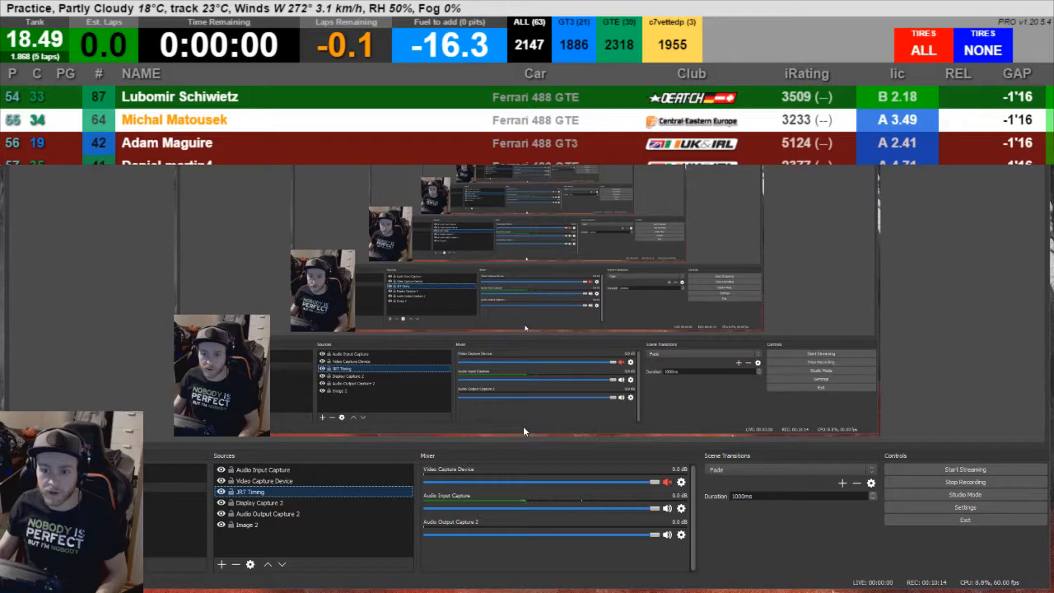
Set the JRT Timing browser source's height to 400 in its properties
{"action": "double_click", "coordinate": [249, 492]}
{"action": "double_click", "coordinate": [369, 368]}
{"action": "type", "text": "400"}
{"action": "left_click", "coordinate": [660, 444]}
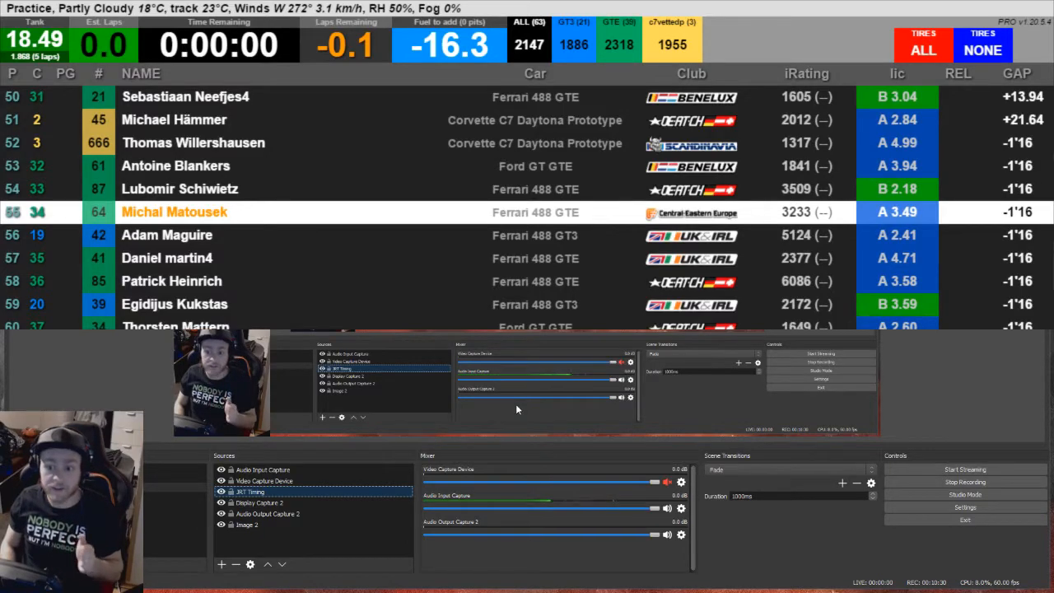
Change the JRT Timing browser source's height to 425 and accept its properties
{"action": "double_click", "coordinate": [288, 490]}
{"action": "left_click_drag", "start_coordinate": [429, 130], "coordinate": [490, 138]}
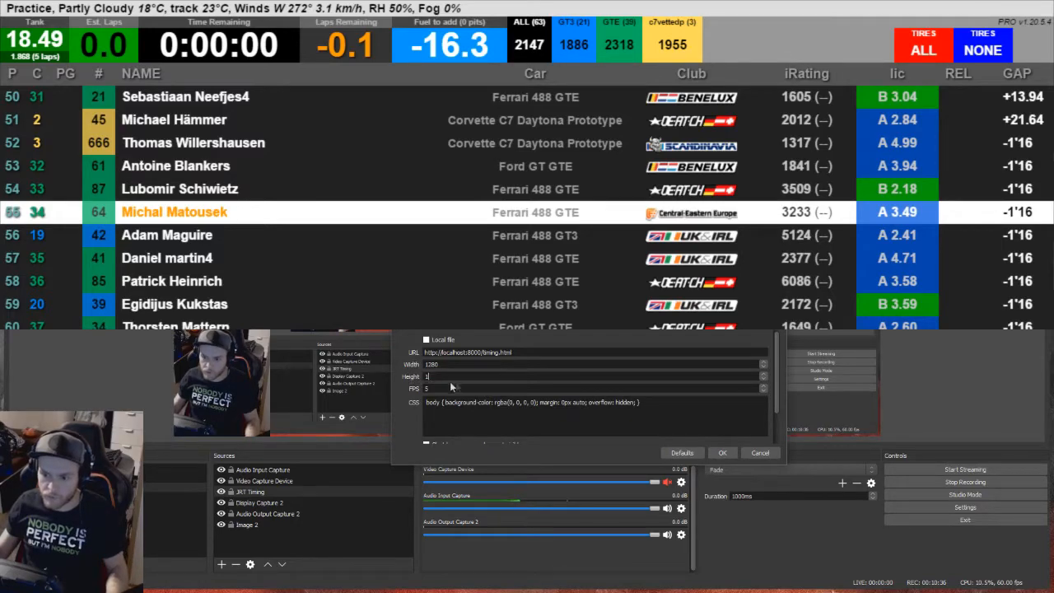
{"action": "type", "text": "125"}
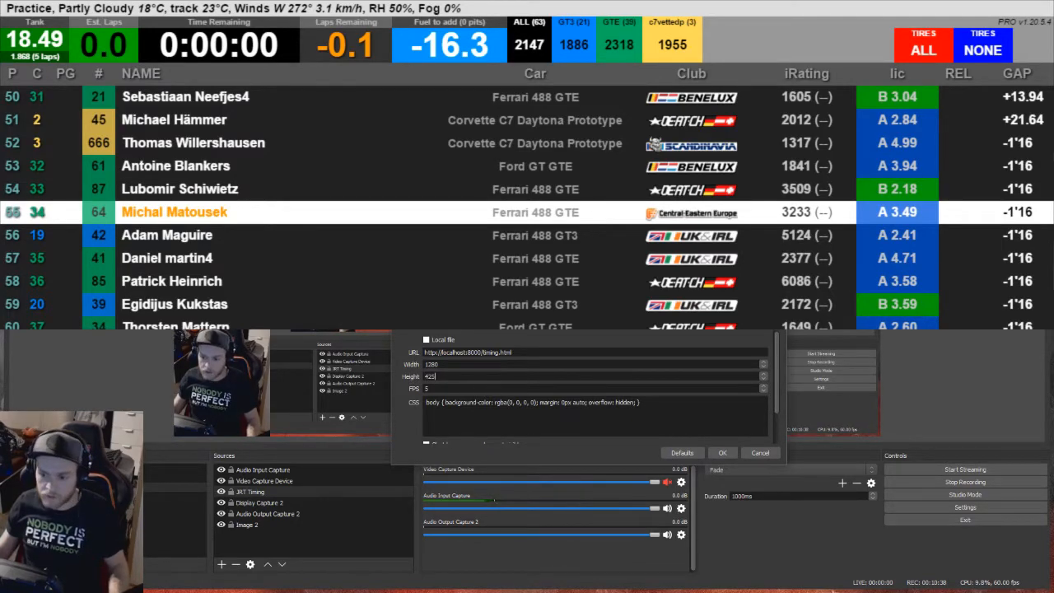
{"action": "left_click", "coordinate": [723, 453]}
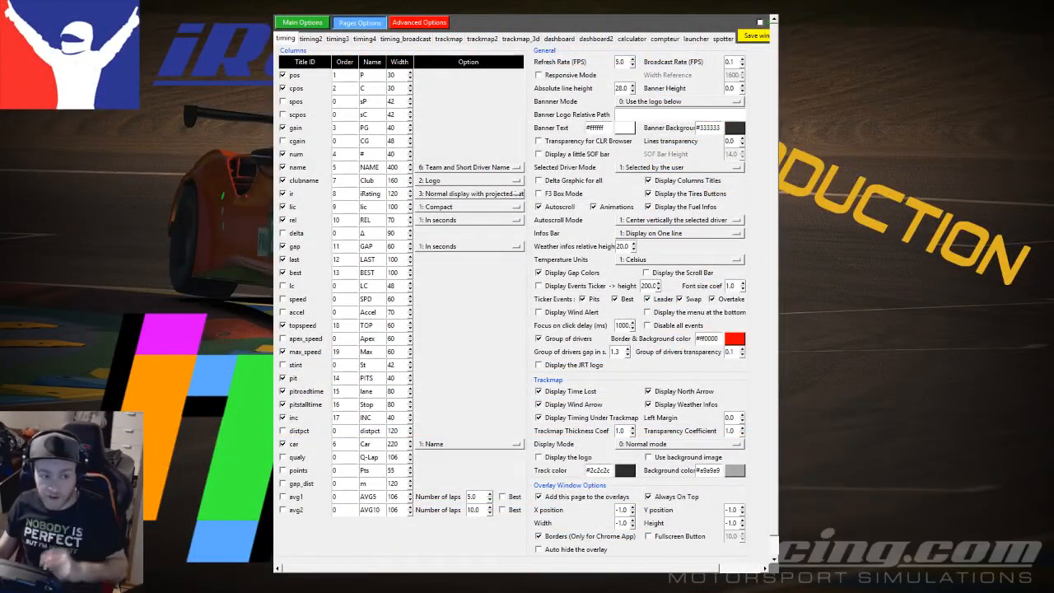
In the Joel Real Timing options, enable Transparency for CLR Browser for the timing page and save the timing changes
{"action": "left_click", "coordinate": [288, 39]}
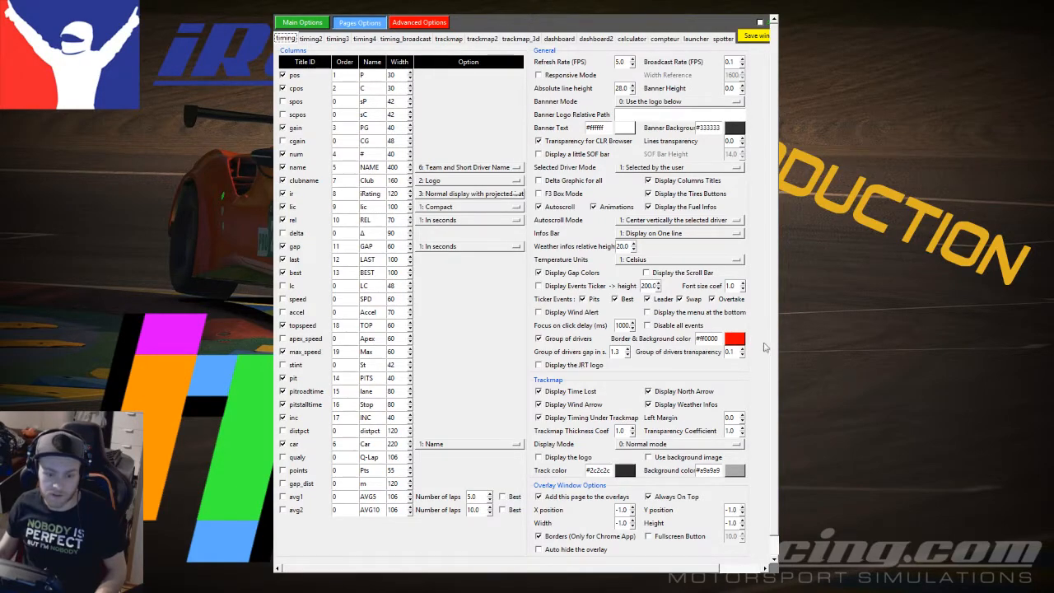
{"action": "scroll", "coordinate": [772, 395], "scroll_direction": "down", "scroll_amount": 1}
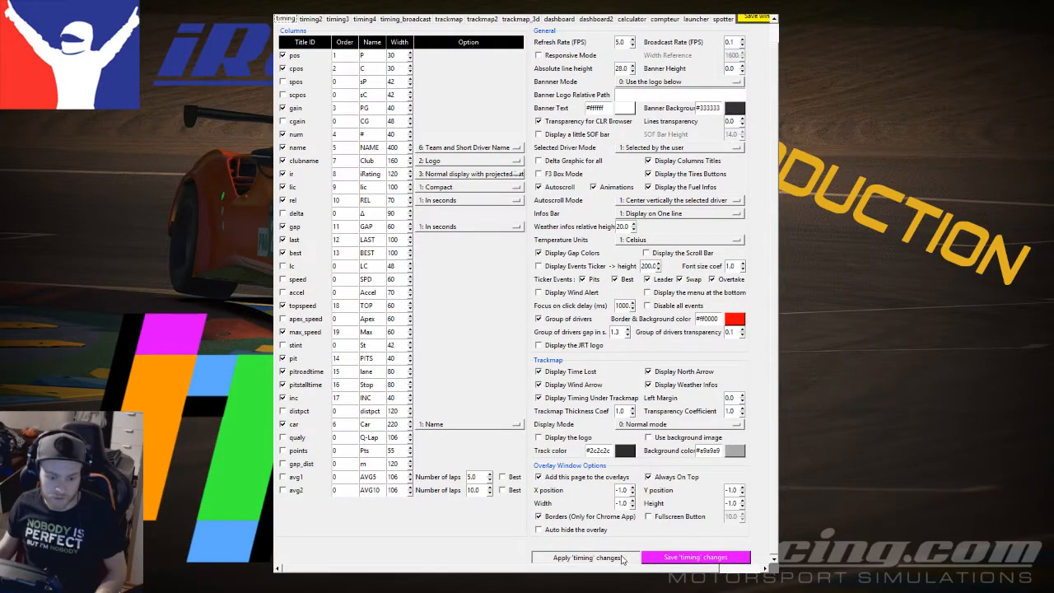
{"action": "left_click", "coordinate": [667, 560]}
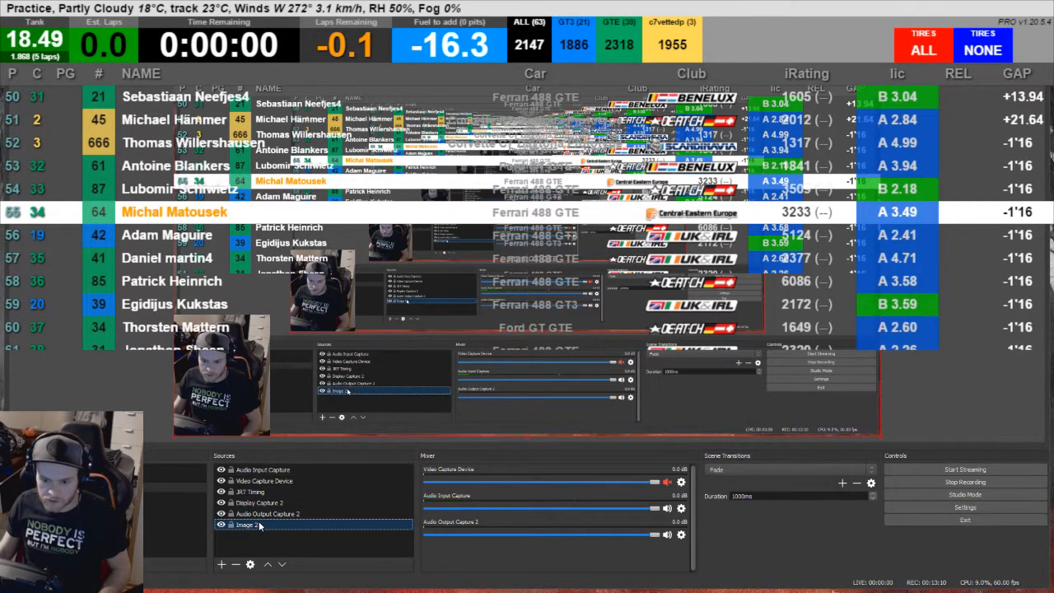
Back in OBS, create a new browser source named JRT Track Map
{"action": "left_click_drag", "start_coordinate": [262, 513], "coordinate": [267, 523]}
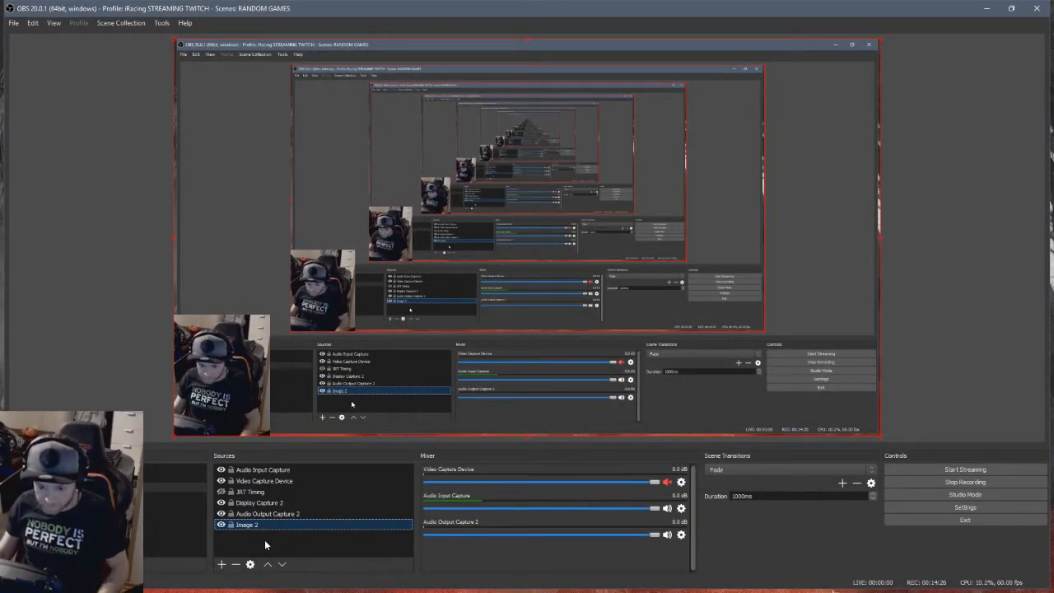
{"action": "right_click", "coordinate": [269, 538]}
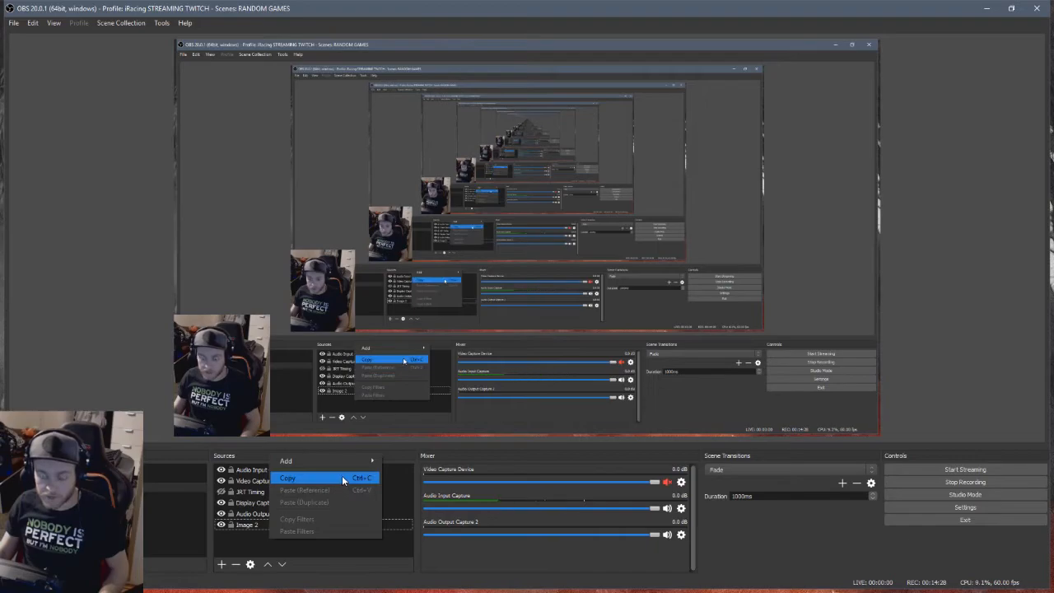
{"action": "mouse_move", "coordinate": [346, 462]}
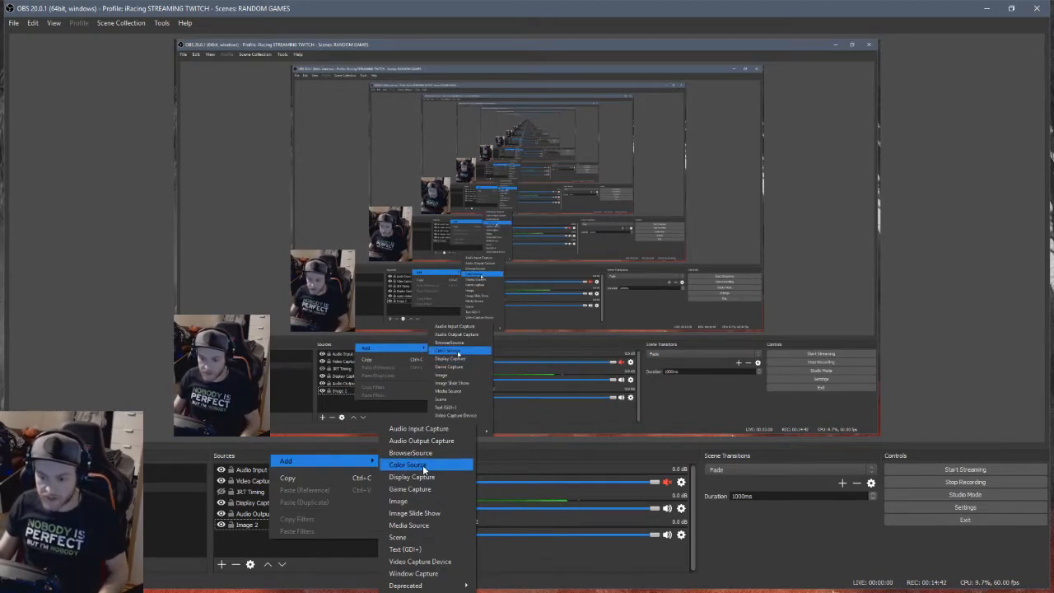
{"action": "left_click", "coordinate": [411, 452]}
{"action": "left_click", "coordinate": [459, 264]}
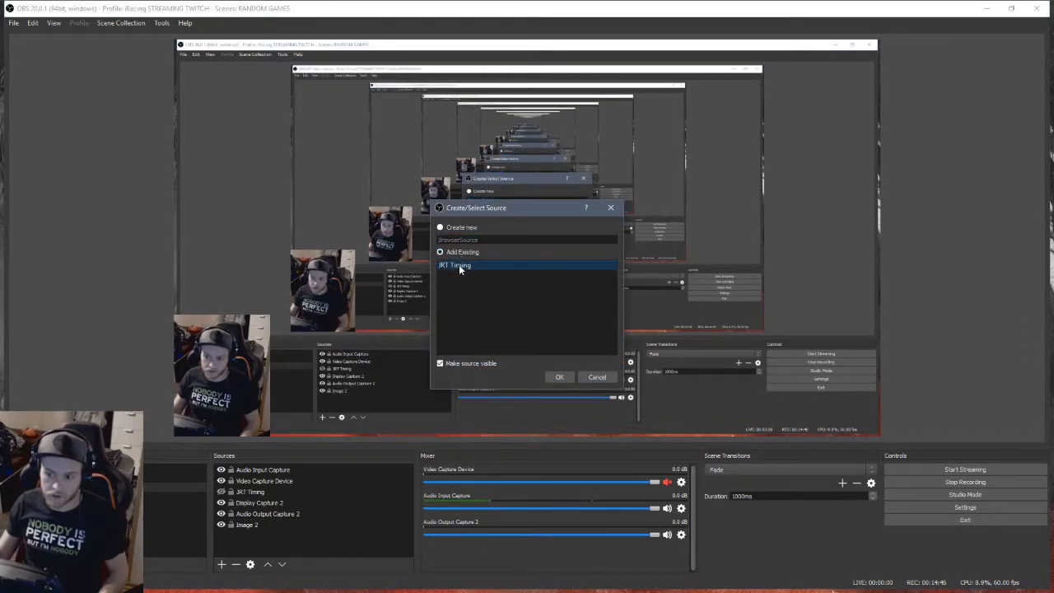
{"action": "left_click", "coordinate": [451, 227]}
{"action": "type", "text": "J"}
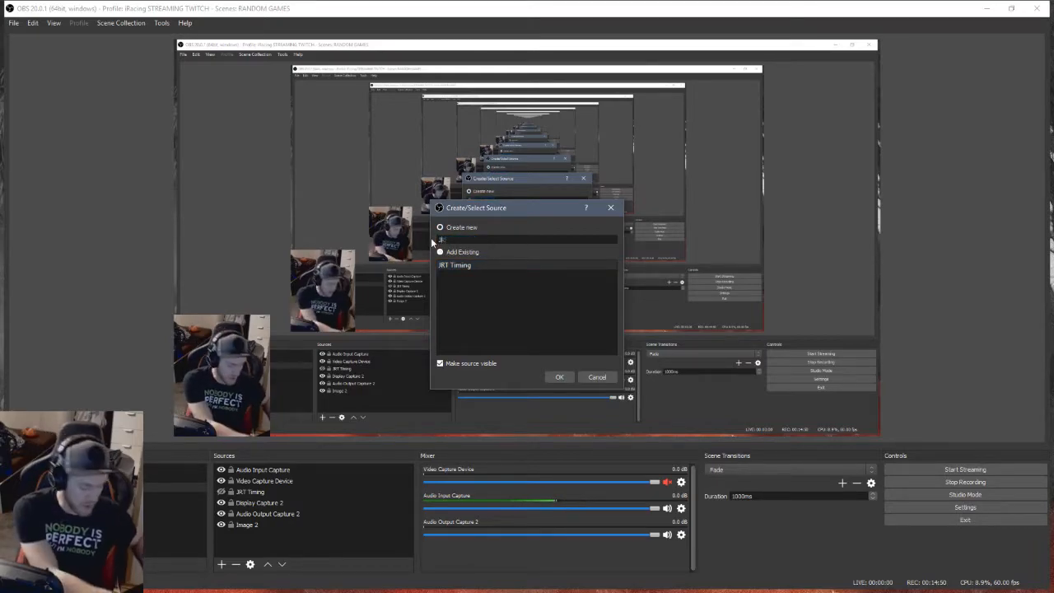
{"action": "type", "text": "RT Track Map"}
{"action": "key", "text": "Return"}
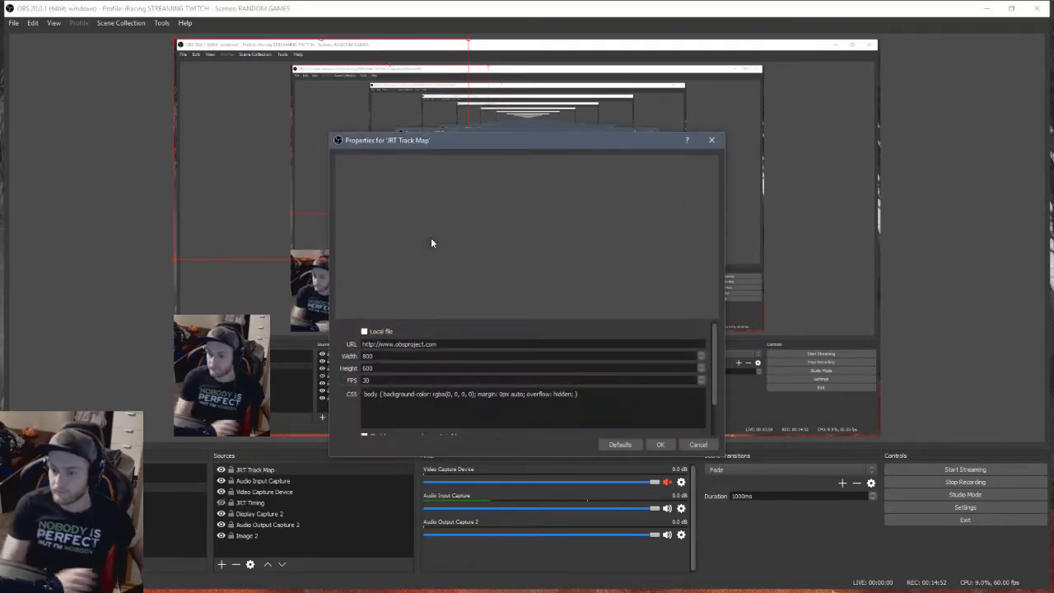
{"action": "triple_click", "coordinate": [417, 343]}
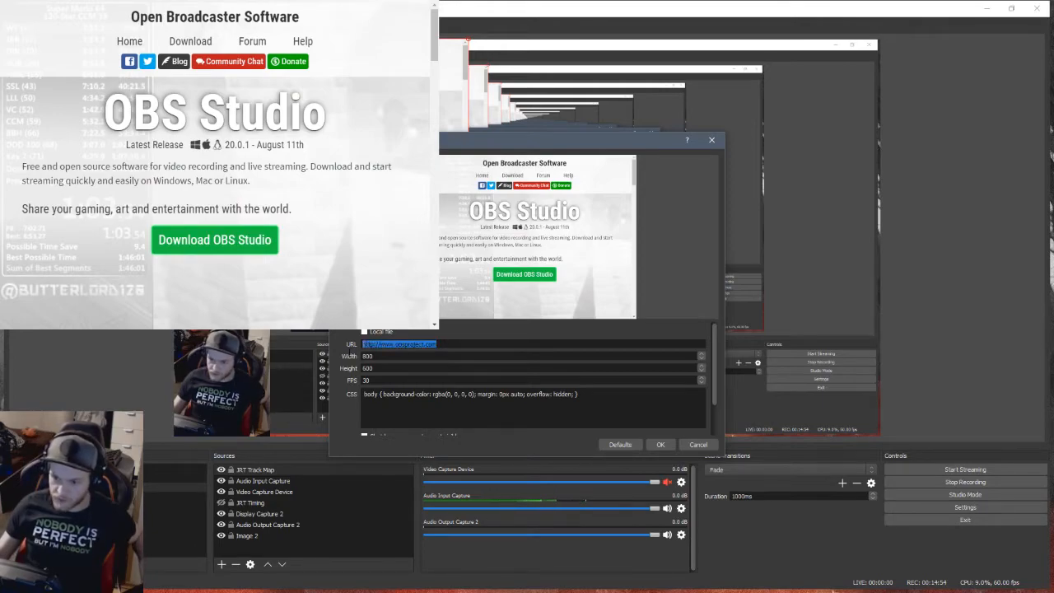
{"action": "key", "text": "ctrl+v"}
{"action": "left_click", "coordinate": [424, 344]}
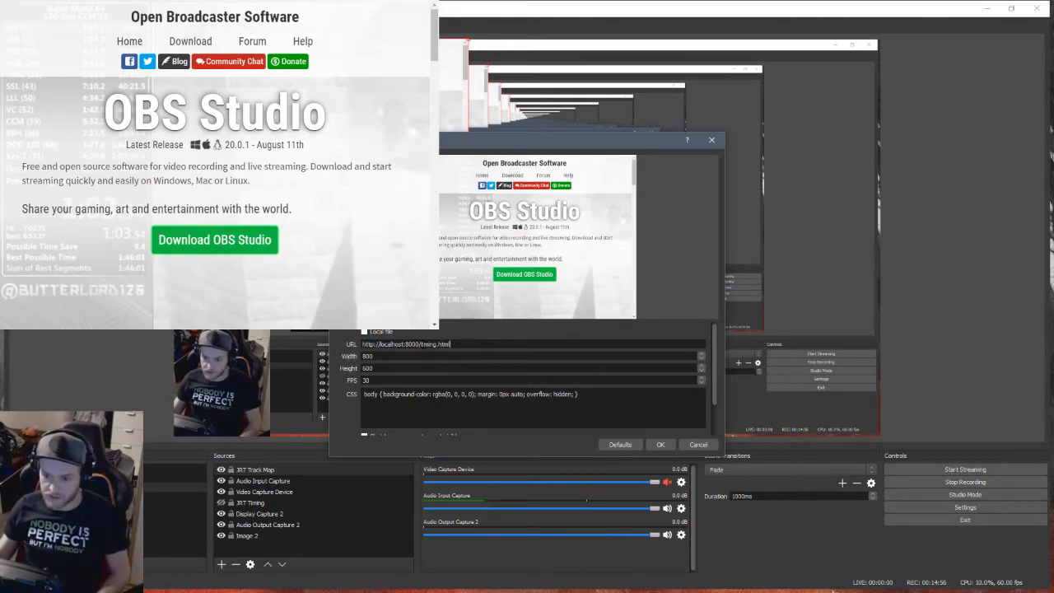
{"action": "left_click_drag", "start_coordinate": [423, 344], "coordinate": [473, 346]}
{"action": "key", "text": "Delete"}
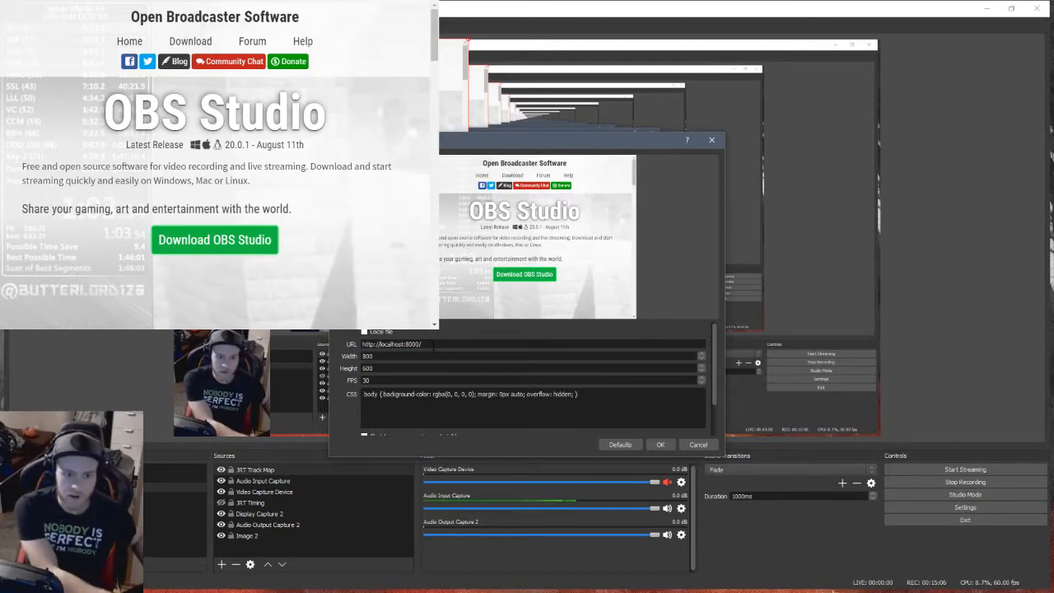
{"action": "type", "text": "kmap.html"}
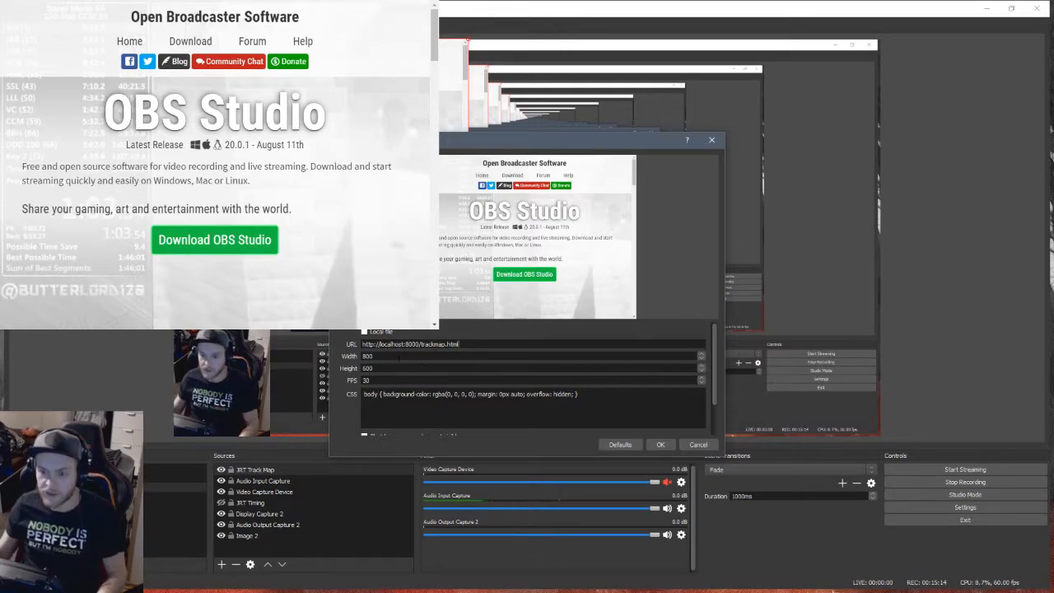
Check the trackmap page's refresh rate in Joel Real Timing and set the JRT Track Map source to 10 FPS, accepting its properties
{"action": "double_click", "coordinate": [367, 356]}
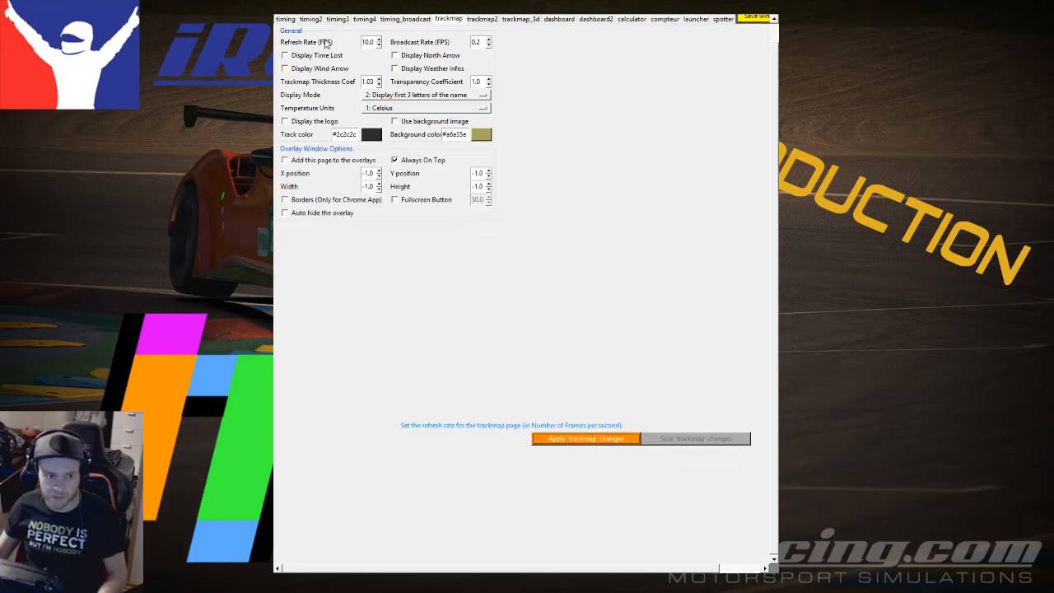
{"action": "double_click", "coordinate": [368, 42]}
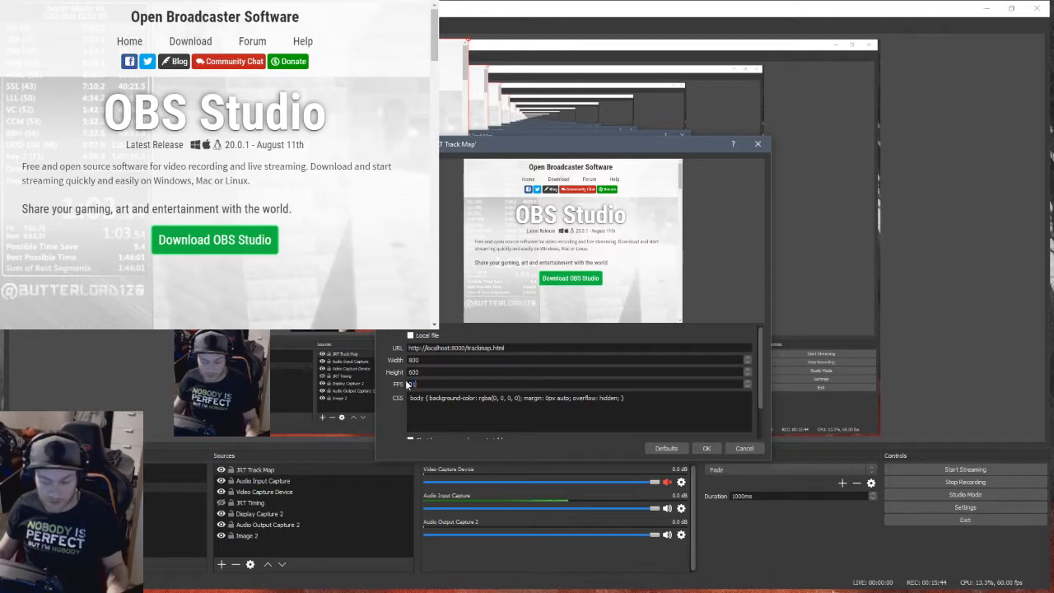
{"action": "type", "text": "10"}
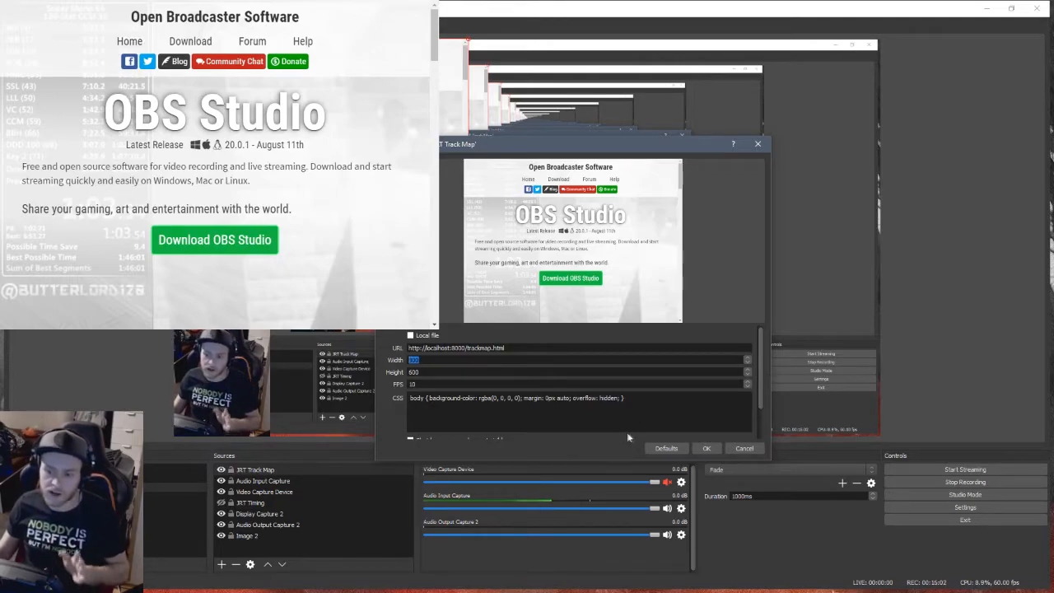
{"action": "scroll", "coordinate": [629, 437], "scroll_direction": "down", "scroll_amount": 2}
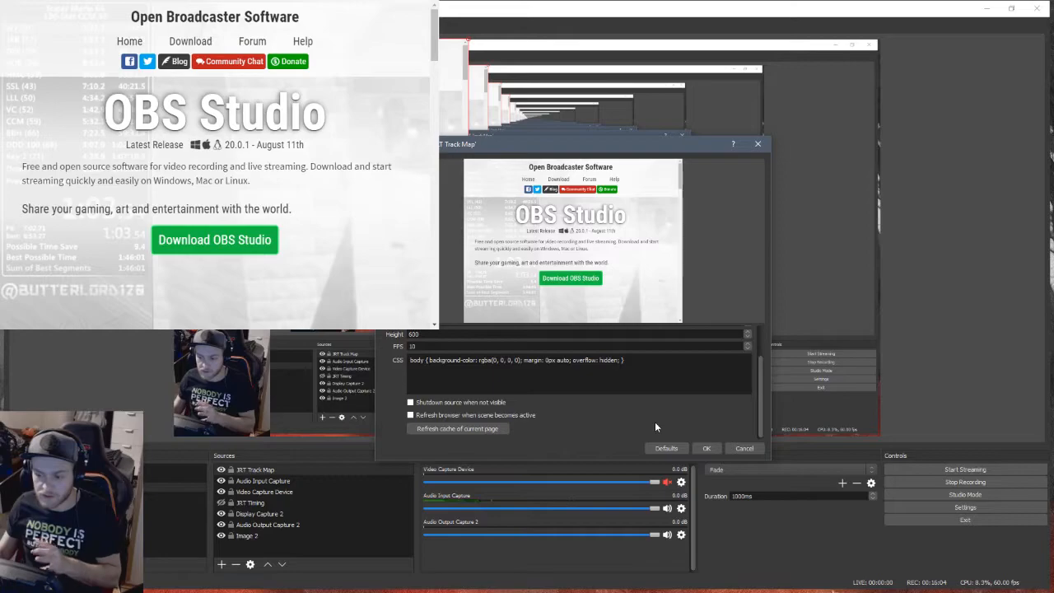
{"action": "left_click", "coordinate": [706, 448]}
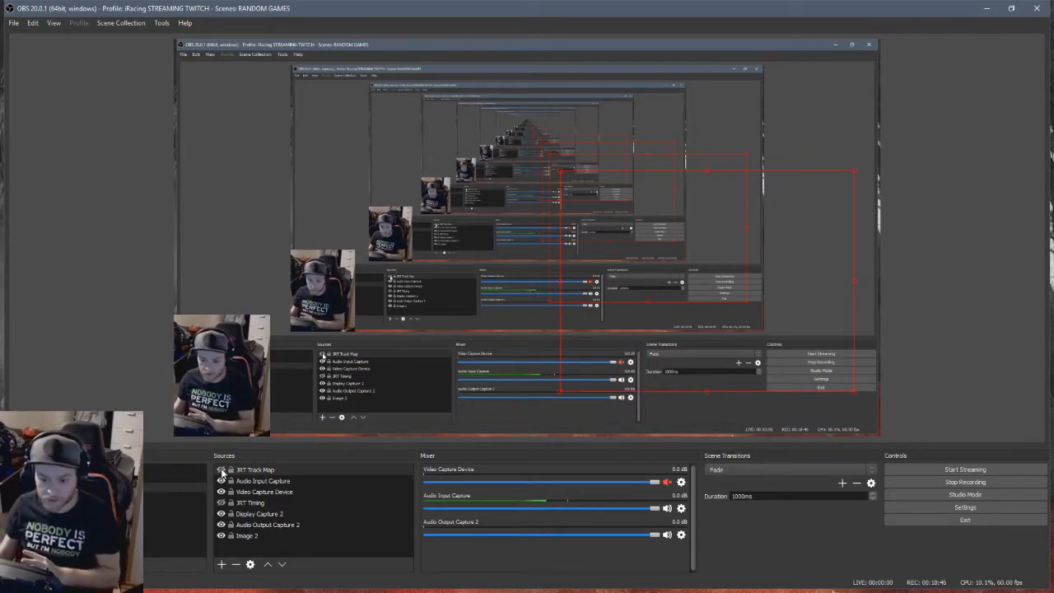
Move the Image 2 source above Display Capture 2 in the source order
{"action": "left_click", "coordinate": [258, 523]}
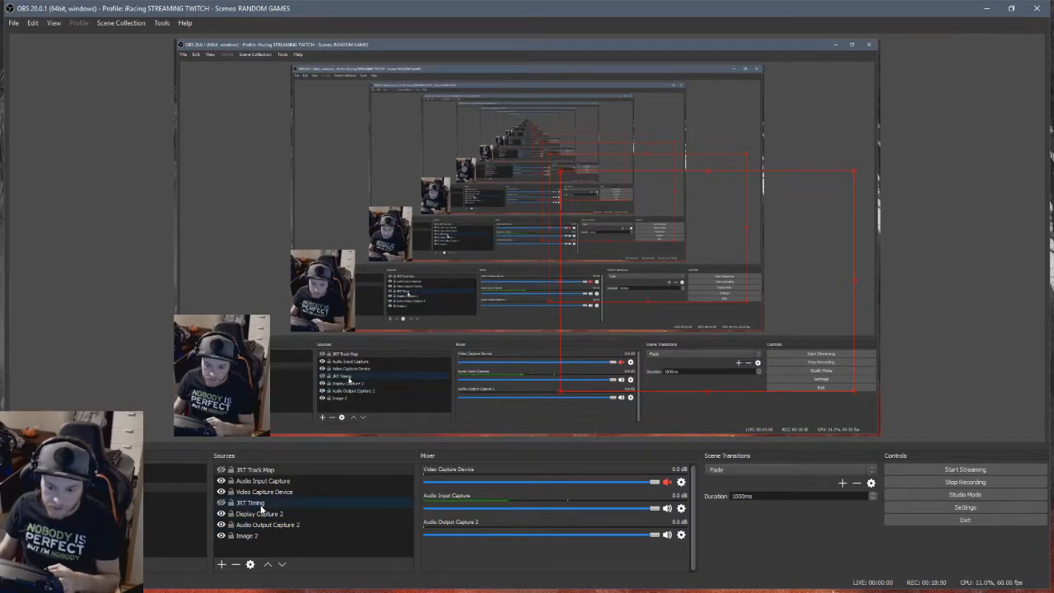
{"action": "left_click", "coordinate": [263, 503]}
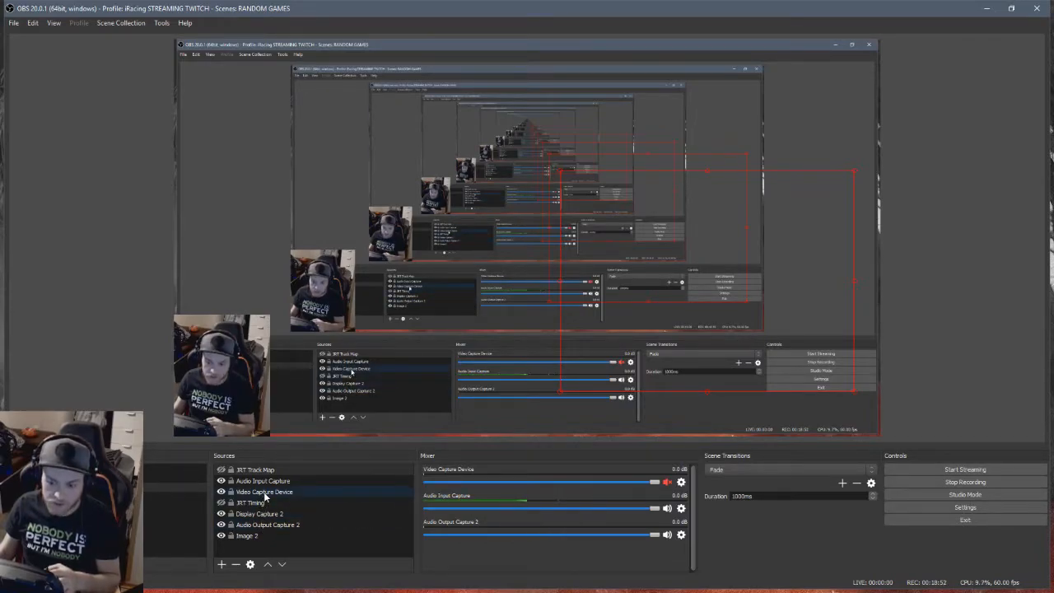
{"action": "left_click", "coordinate": [252, 537]}
{"action": "left_click_drag", "start_coordinate": [253, 536], "coordinate": [251, 512]}
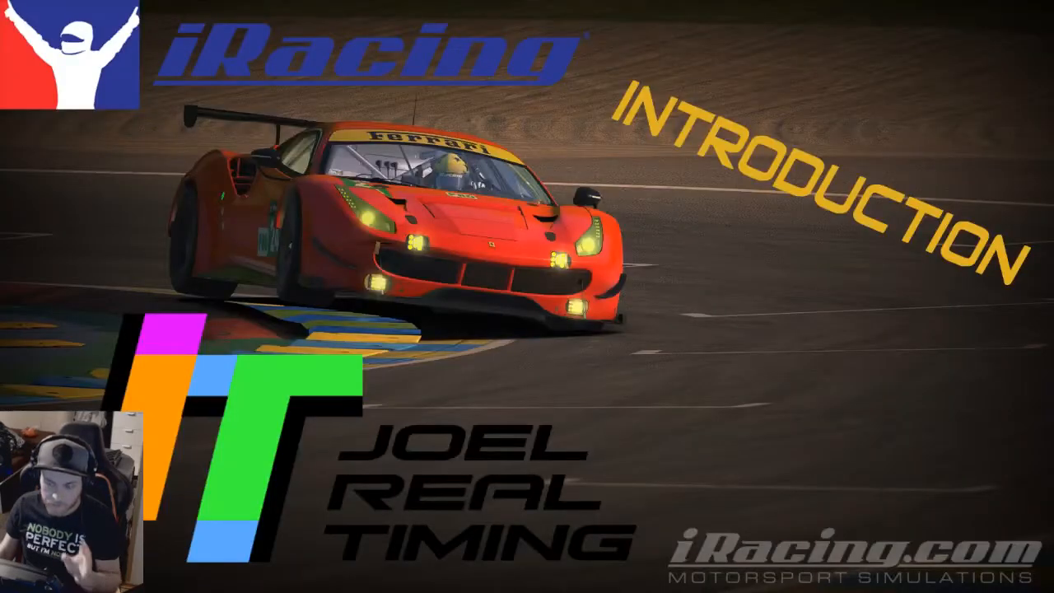
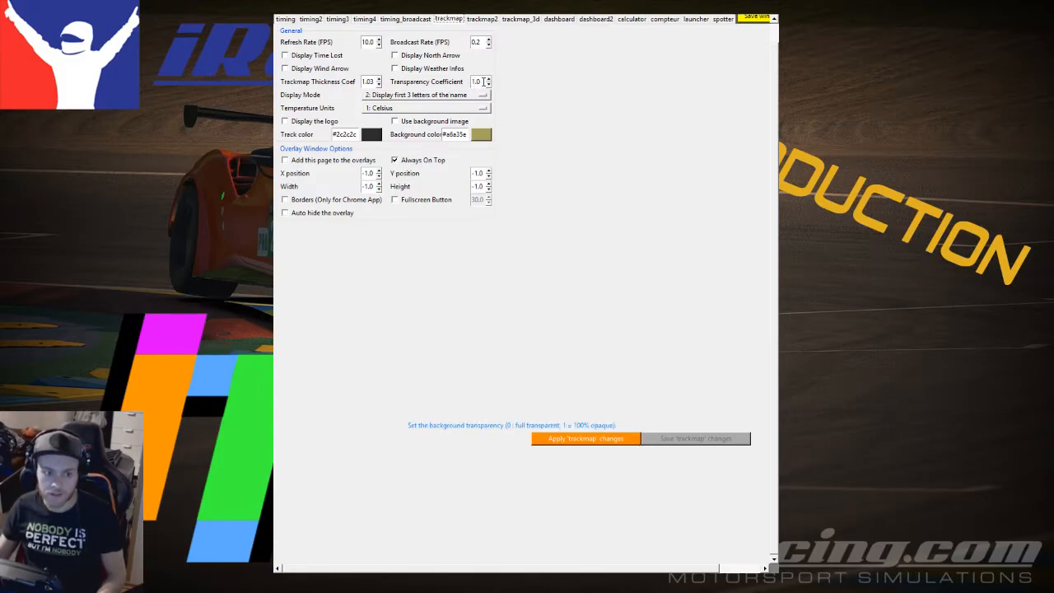
Apply a transparency coefficient of 0 to Joel Real Timing's trackmap page and move the track map overlay to the frame's upper-left corner
{"action": "double_click", "coordinate": [481, 81]}
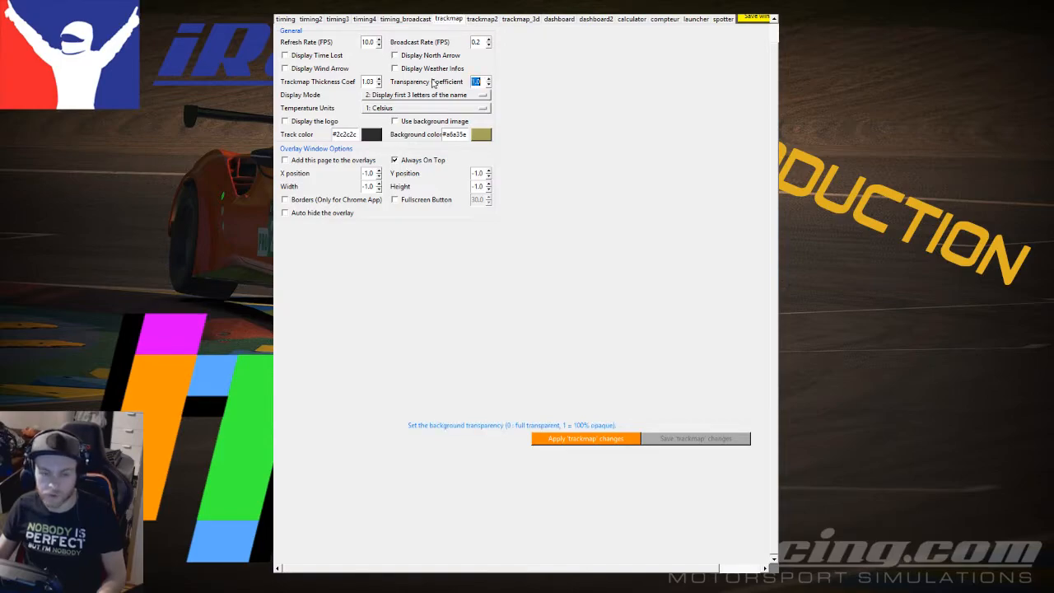
{"action": "type", "text": "0"}
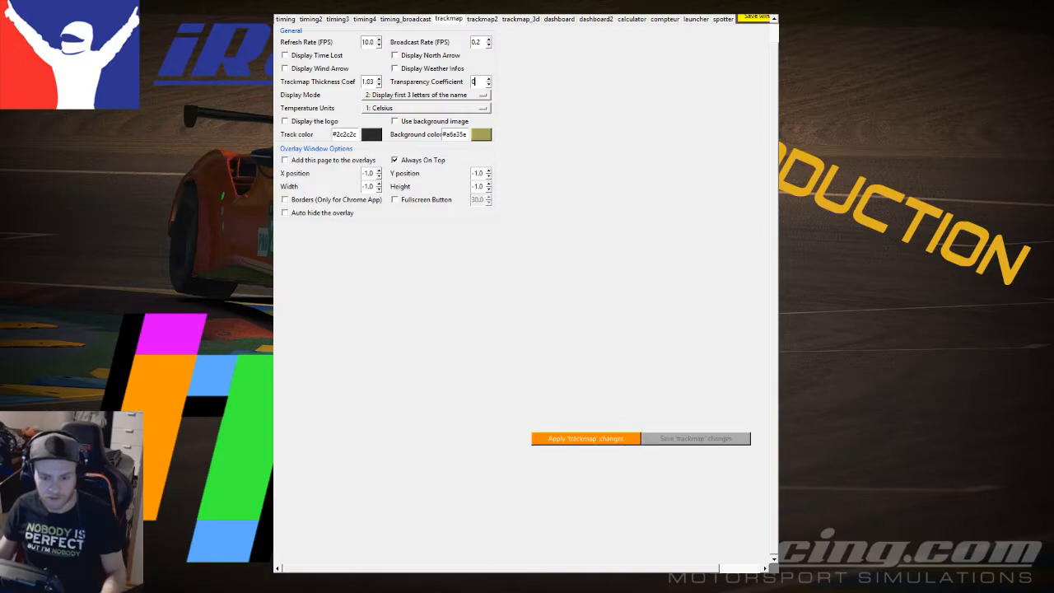
{"action": "left_click", "coordinate": [585, 439]}
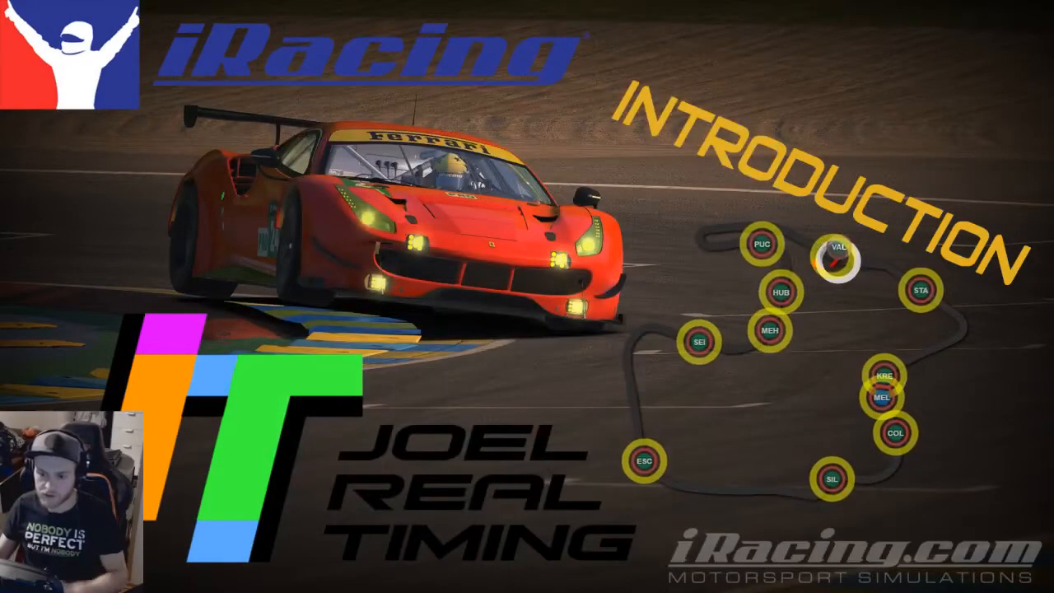
{"action": "mouse_move", "coordinate": [795, 354]}
{"action": "left_mouse_down"}
{"action": "mouse_move", "coordinate": [391, 305]}
{"action": "mouse_move", "coordinate": [770, 338]}
{"action": "mouse_move", "coordinate": [797, 362]}
{"action": "left_mouse_up"}
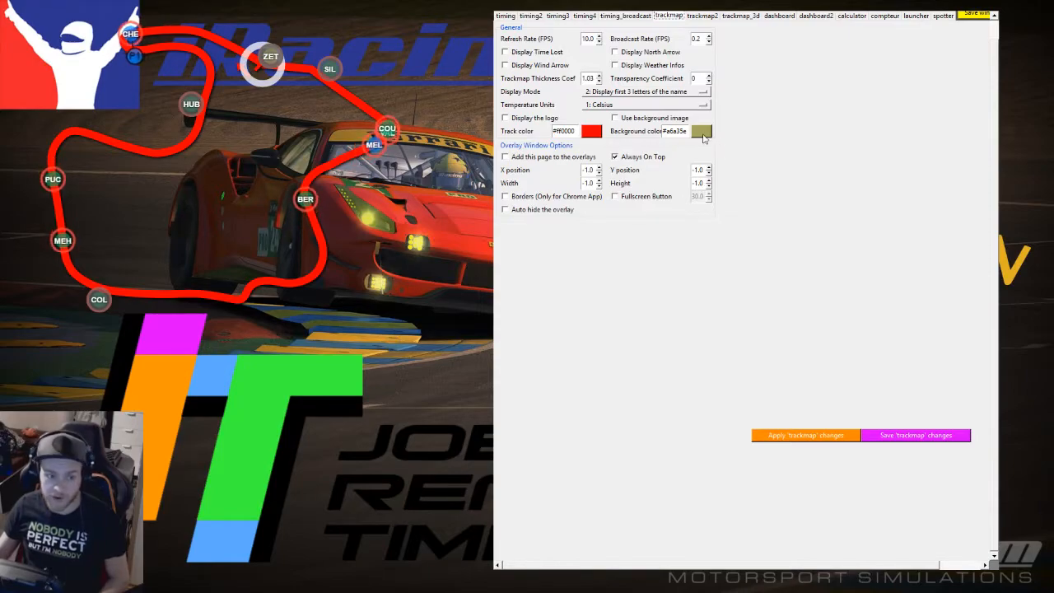
Try the trackmap with a green background at transparency coefficient 1, and return the coefficient to 0
{"action": "double_click", "coordinate": [697, 79]}
{"action": "type", "text": "1"}
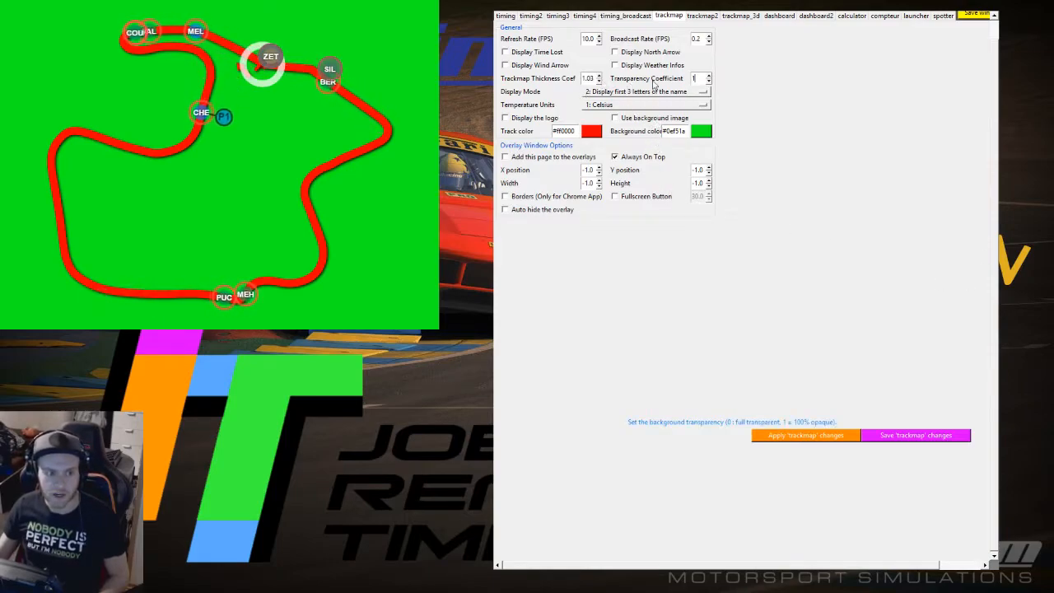
{"action": "double_click", "coordinate": [698, 79]}
{"action": "key", "text": "Return"}
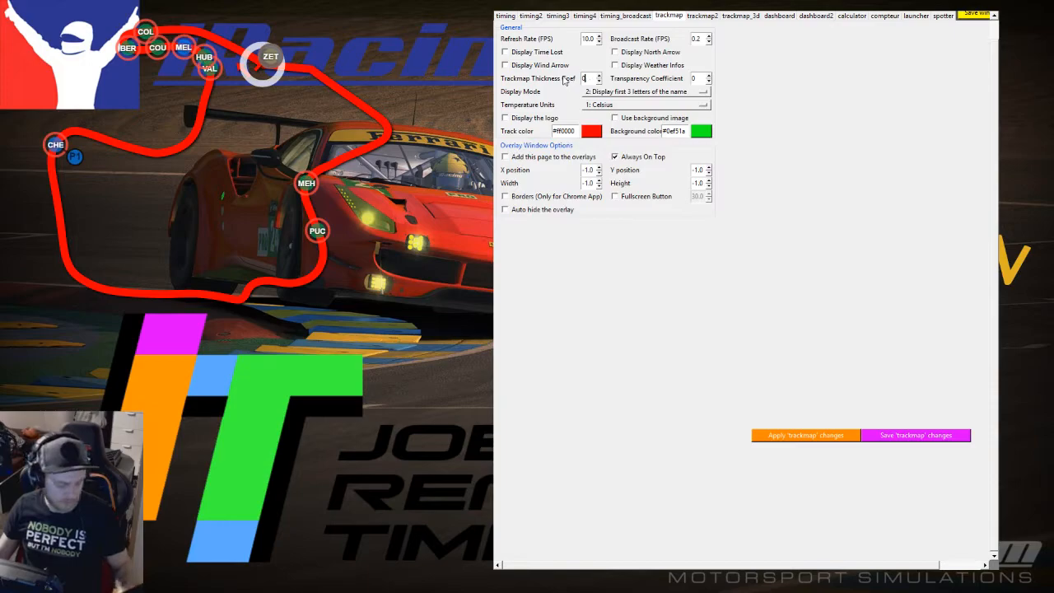
Try other trackmap thickness coefficients and set the coefficient to 1
{"action": "type", "text": "5"}
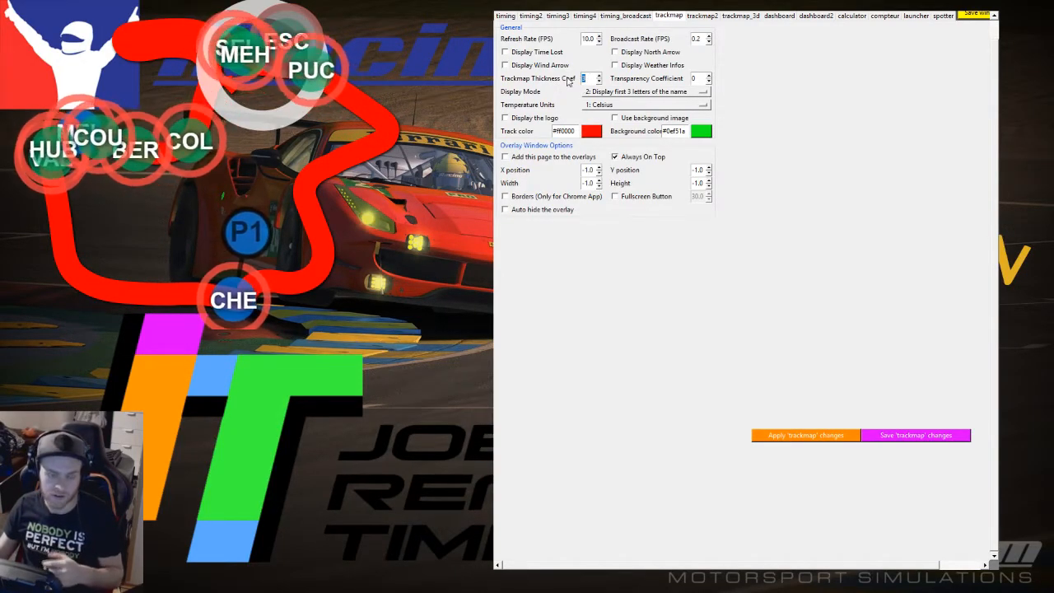
{"action": "left_click_drag", "start_coordinate": [587, 78], "coordinate": [567, 80]}
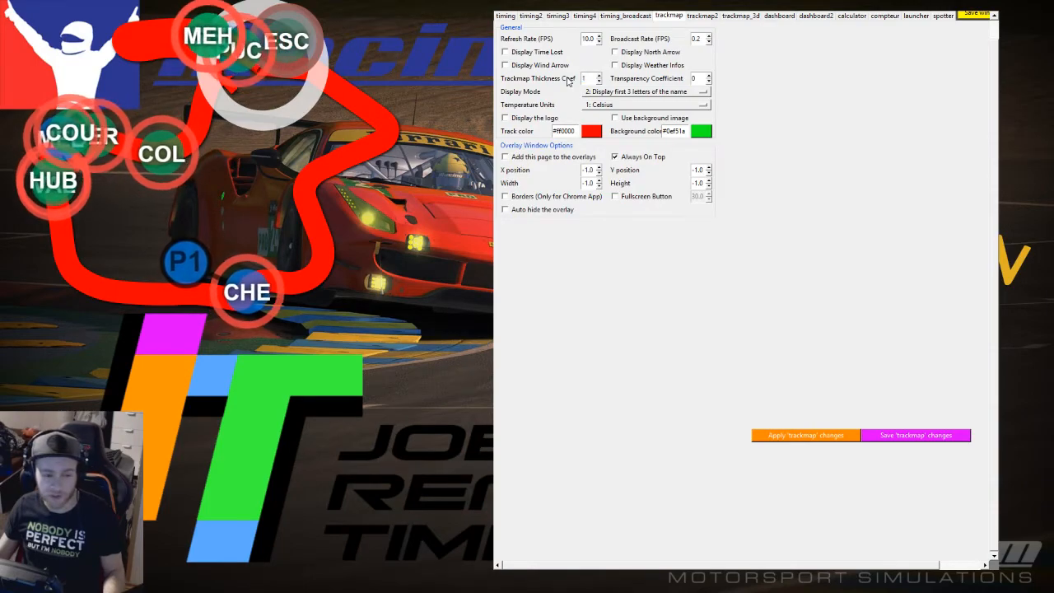
{"action": "type", "text": "1.2"}
{"action": "key", "text": "Return"}
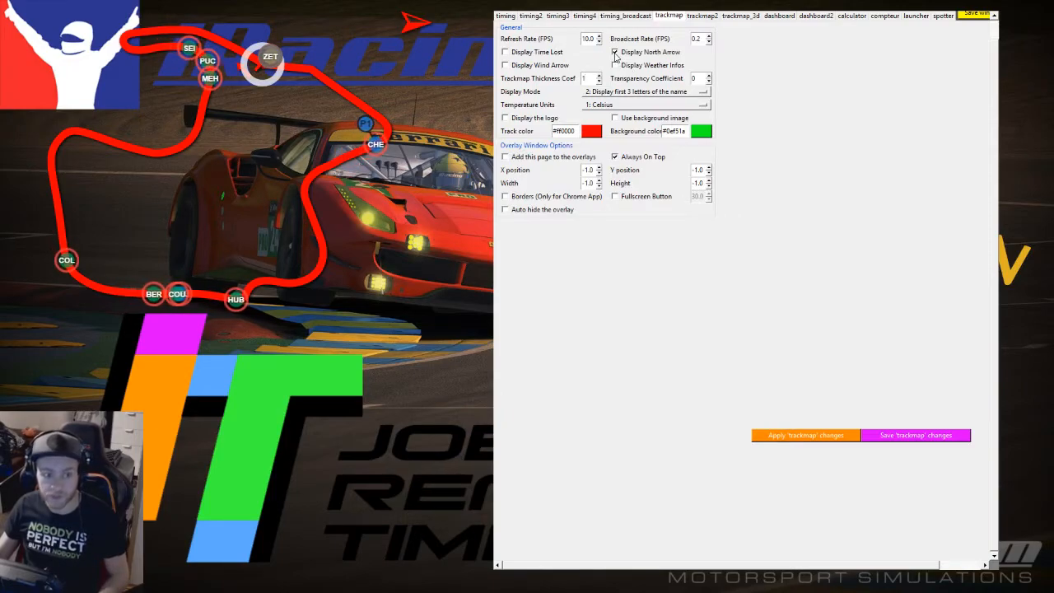
Turn off the trackmap's north arrow, and try displaying the weather infos and the time lost
{"action": "left_click", "coordinate": [614, 52]}
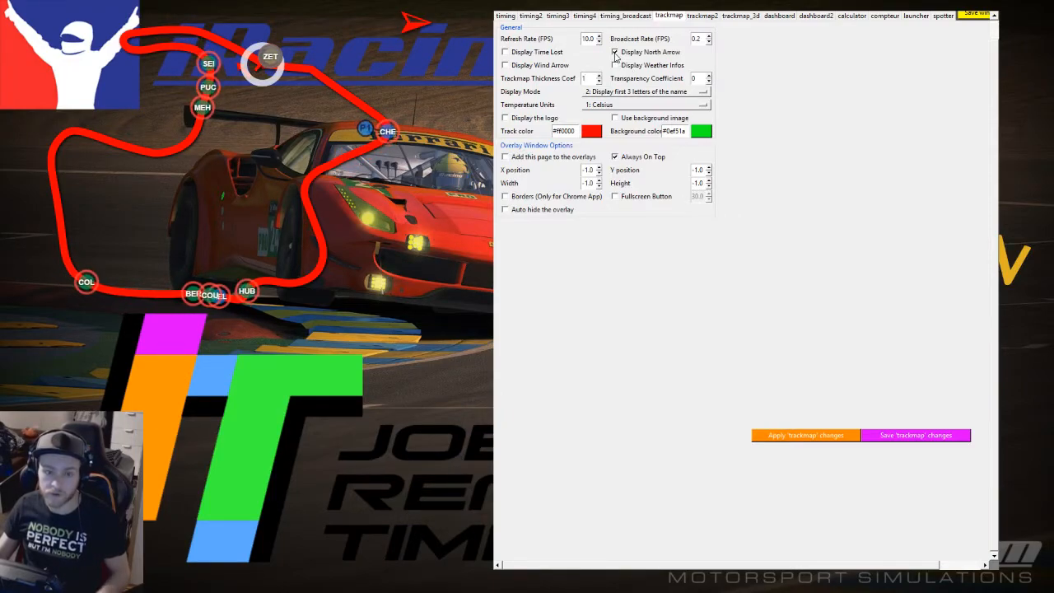
{"action": "left_click", "coordinate": [614, 65]}
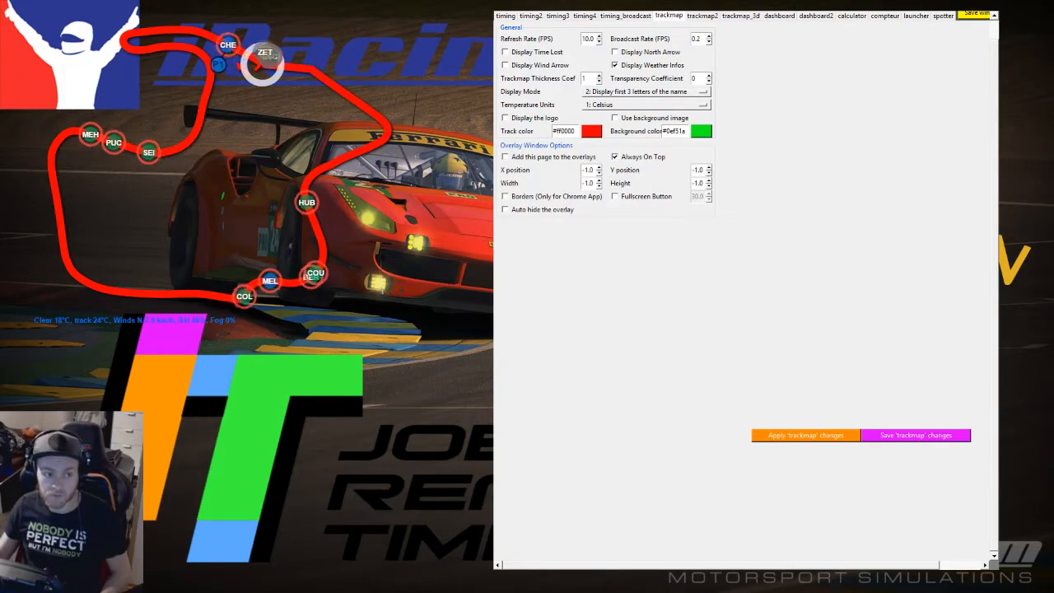
{"action": "left_click", "coordinate": [544, 56]}
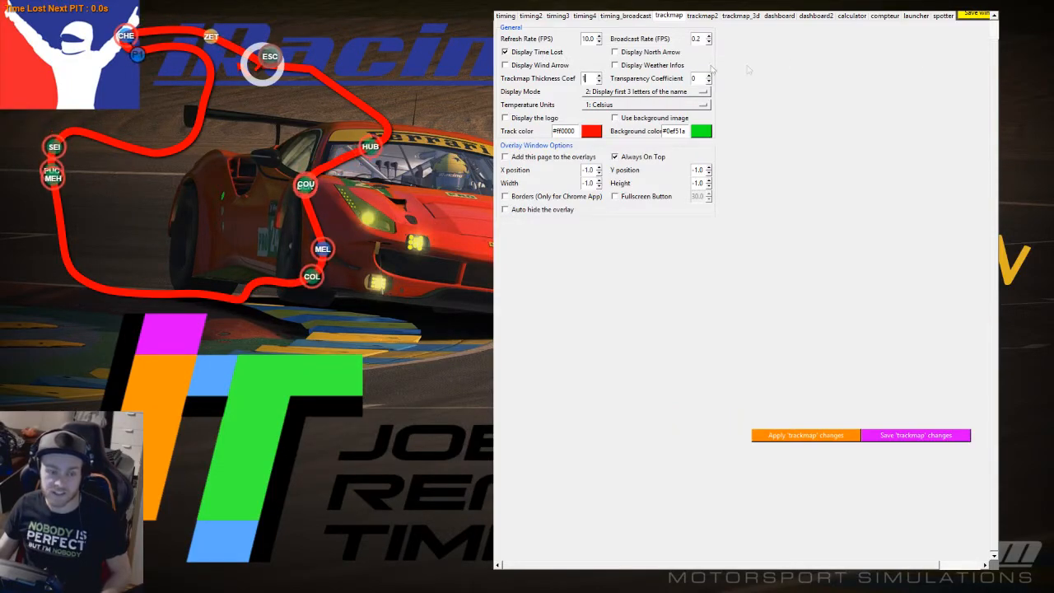
{"action": "left_click", "coordinate": [551, 56]}
Try the wind arrow and the logo on the trackmap one at a time, hiding each again
{"action": "left_click", "coordinate": [553, 69]}
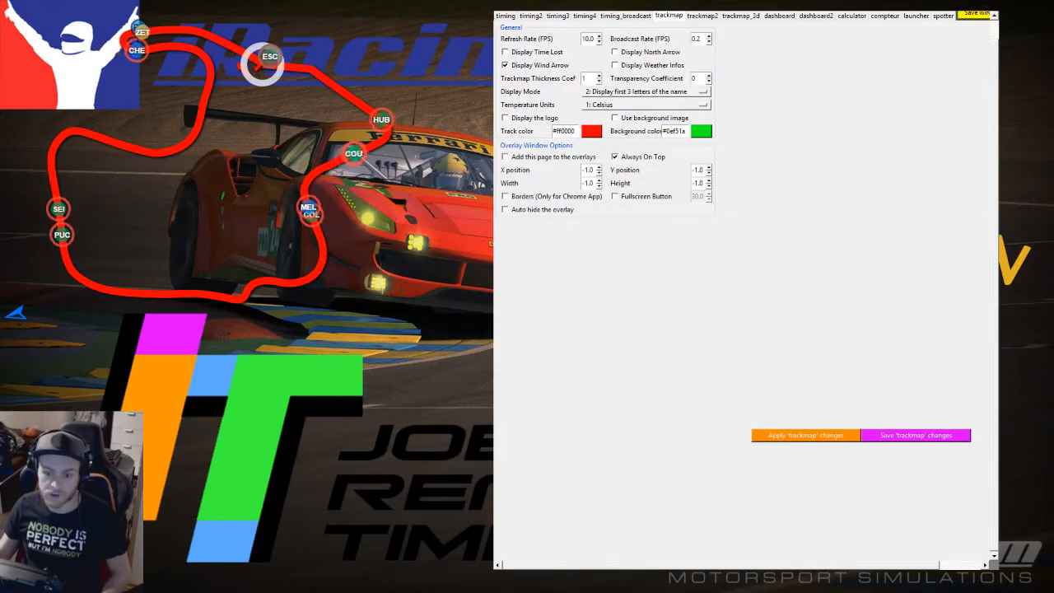
{"action": "left_click", "coordinate": [531, 65]}
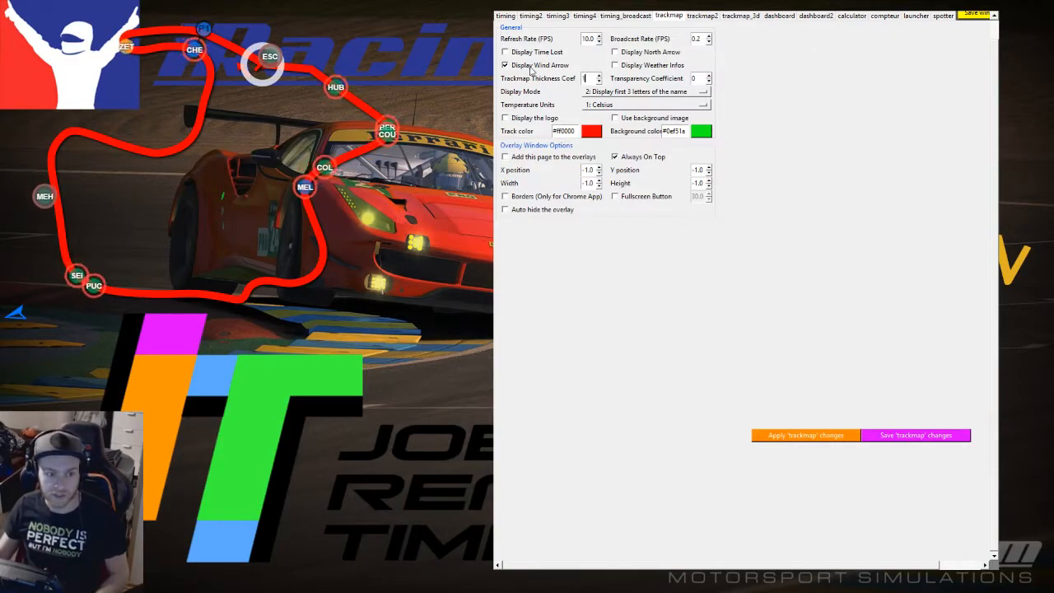
{"action": "left_click", "coordinate": [531, 119]}
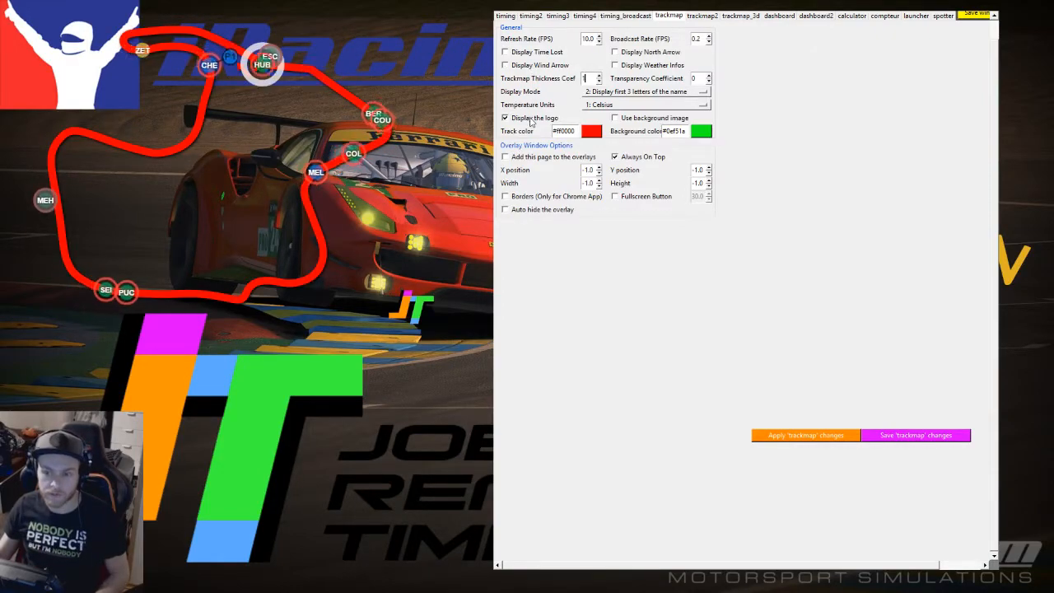
{"action": "left_click", "coordinate": [532, 119]}
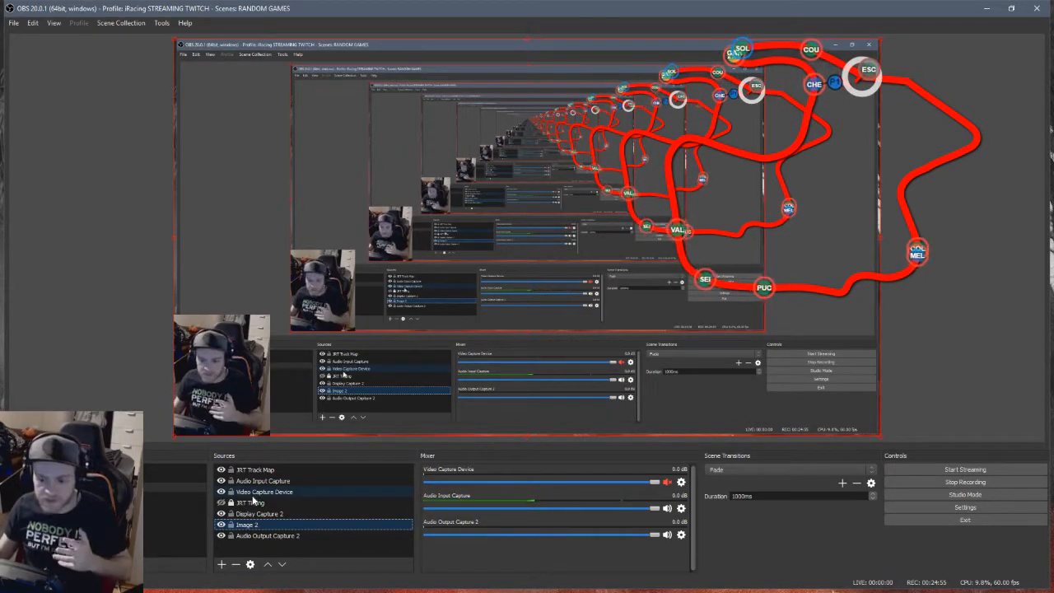
{"action": "double_click", "coordinate": [252, 501]}
{"action": "double_click", "coordinate": [439, 345]}
{"action": "left_click", "coordinate": [440, 345]}
{"action": "double_click", "coordinate": [433, 345]}
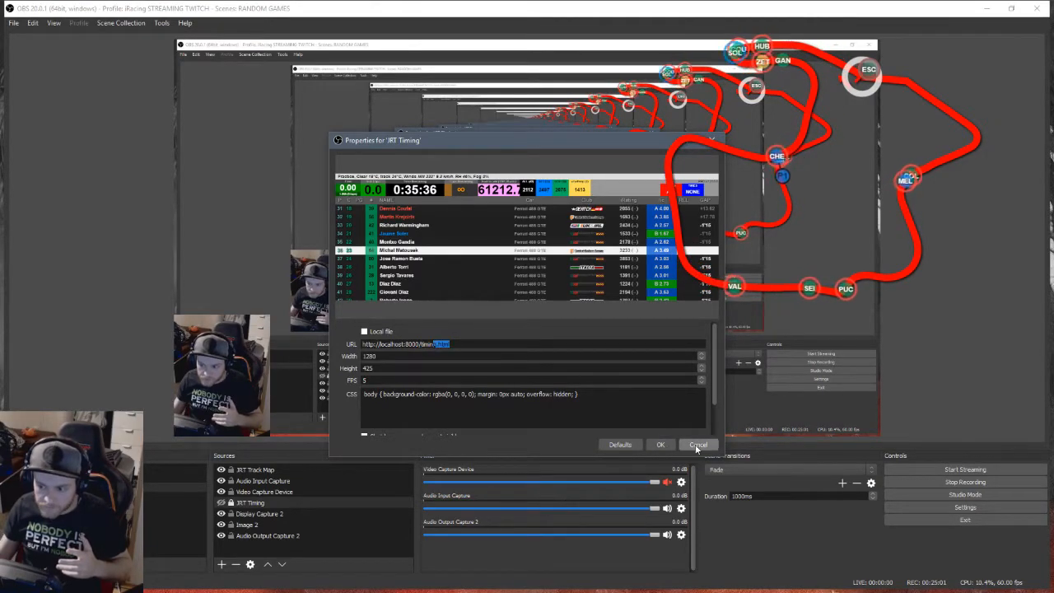
{"action": "left_click", "coordinate": [698, 444]}
{"action": "double_click", "coordinate": [254, 469]}
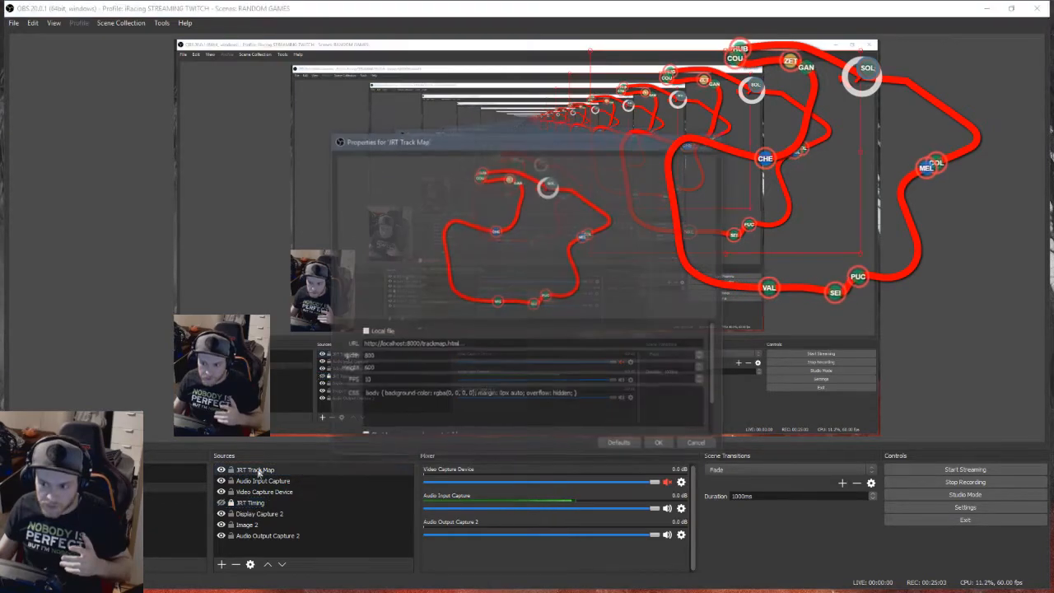
{"action": "left_click_drag", "start_coordinate": [459, 344], "coordinate": [423, 345]}
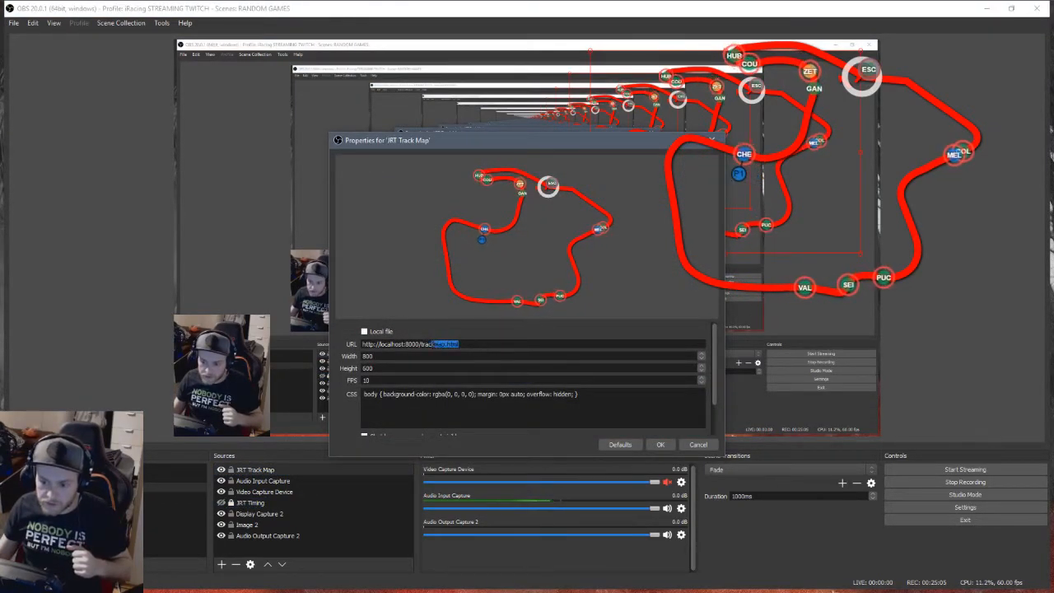
{"action": "type", "text": "das"}
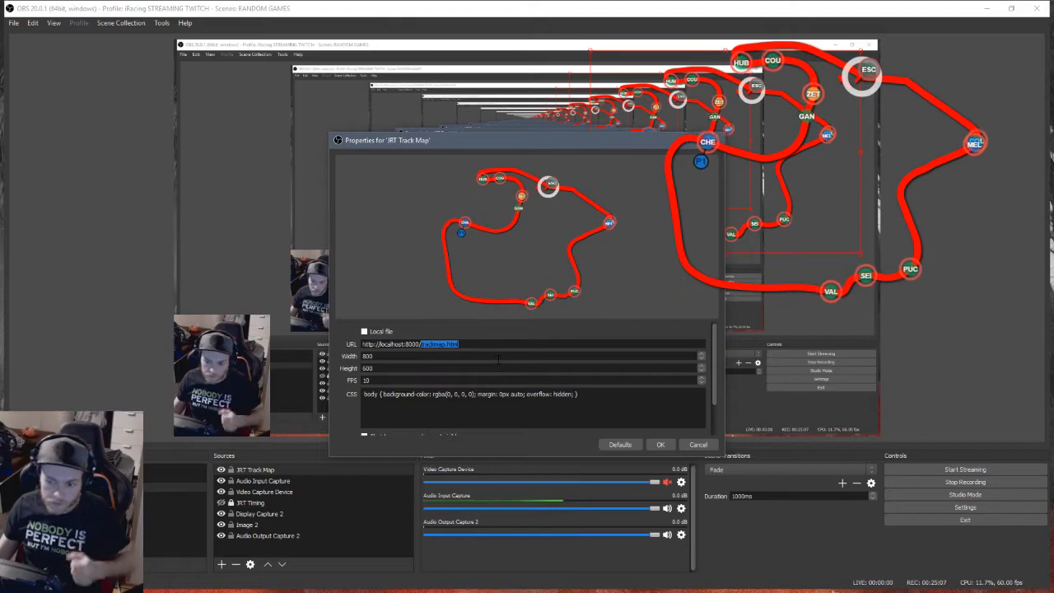
{"action": "type", "text": "hb"}
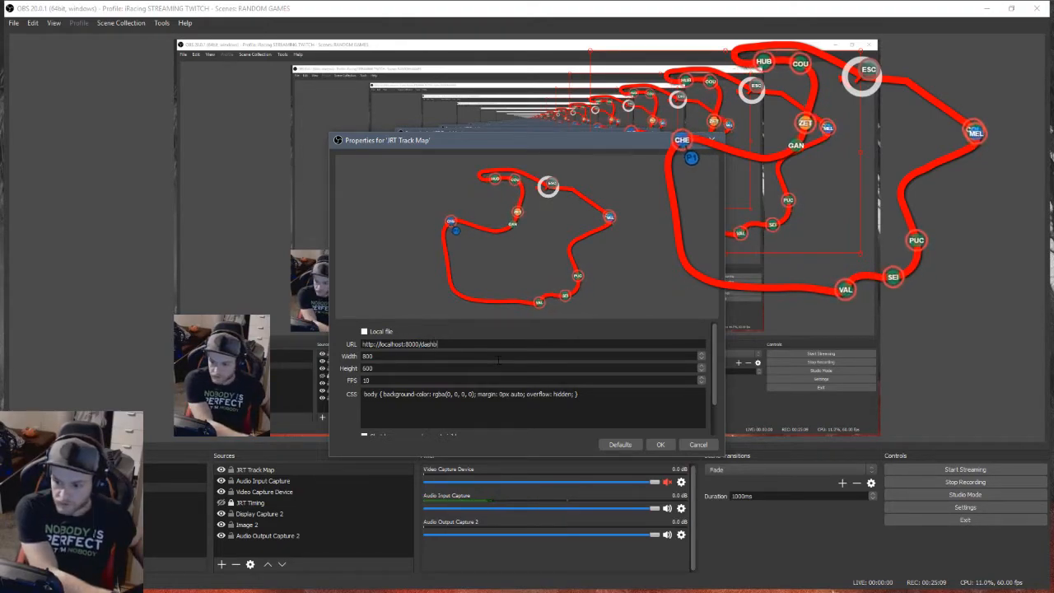
{"action": "type", "text": "oard.html"}
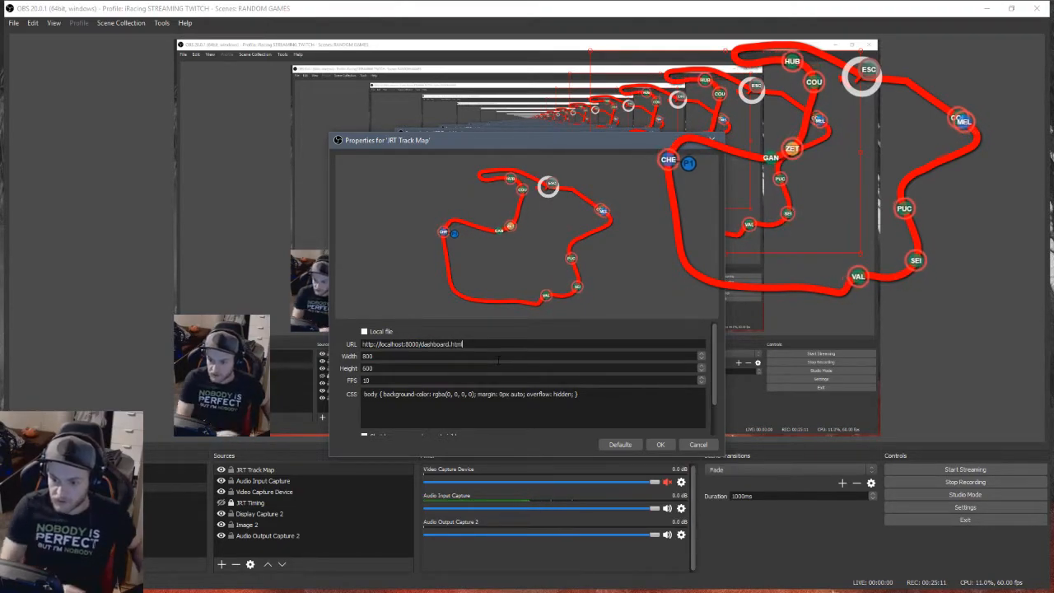
{"action": "key", "text": "Tab"}
{"action": "key", "text": "Tab"}
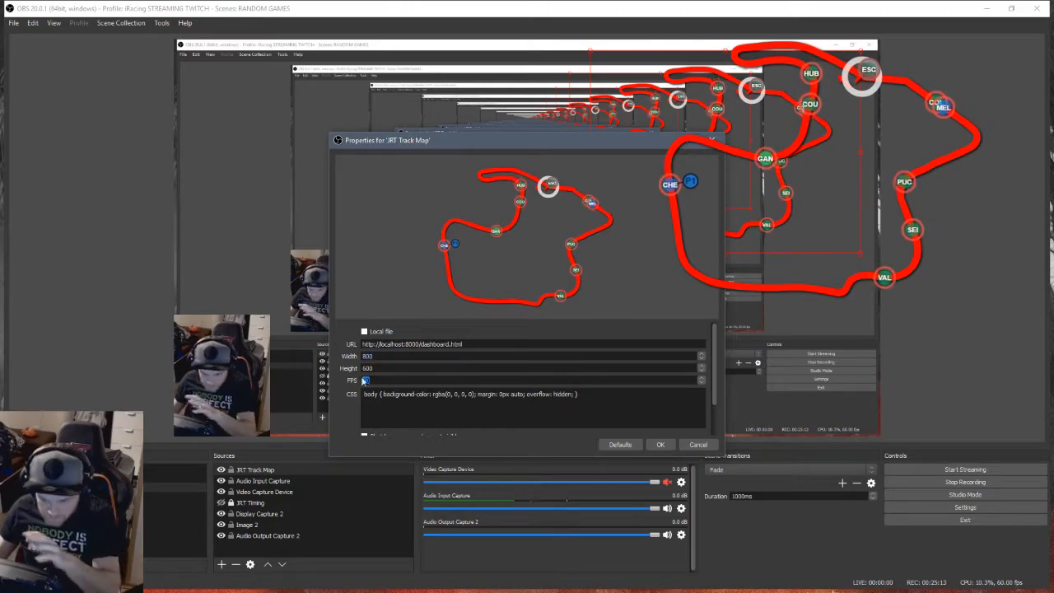
{"action": "left_click", "coordinate": [661, 445]}
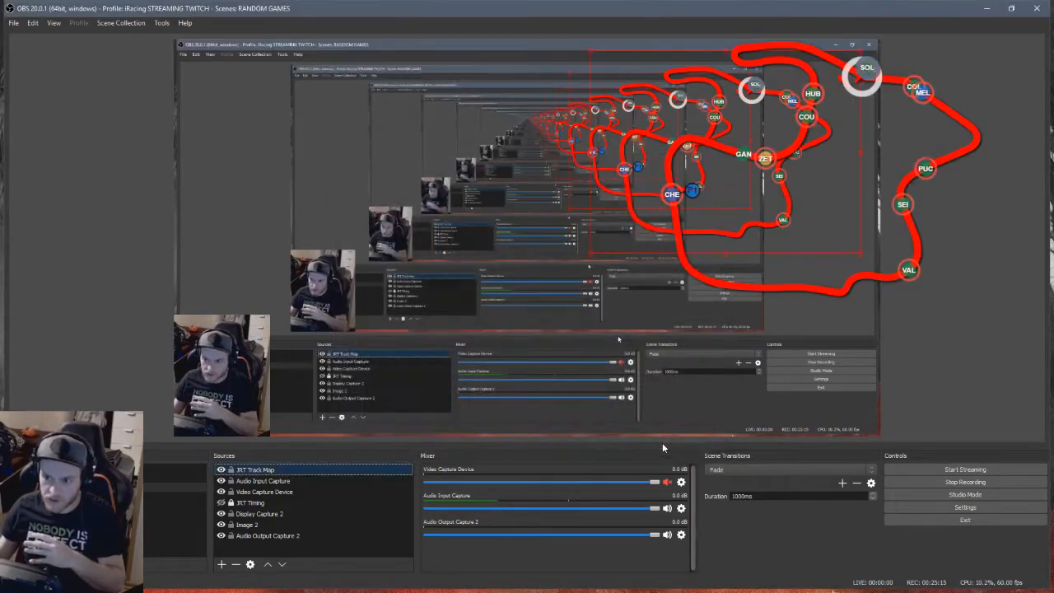